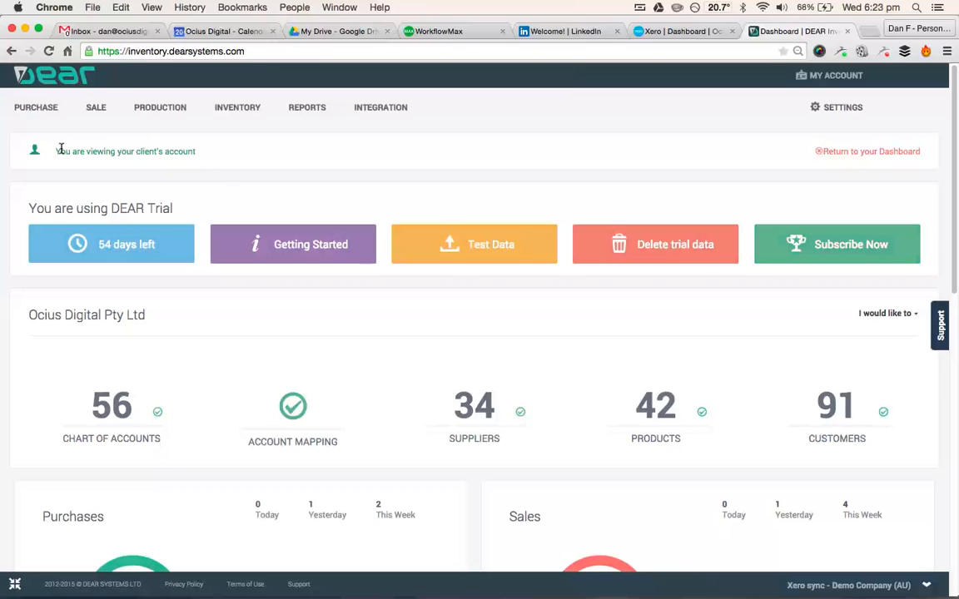
# - Create a new purchase for supplier Bayside Club with the tax rule GST on Expenses
pyautogui.moveTo(35, 108)
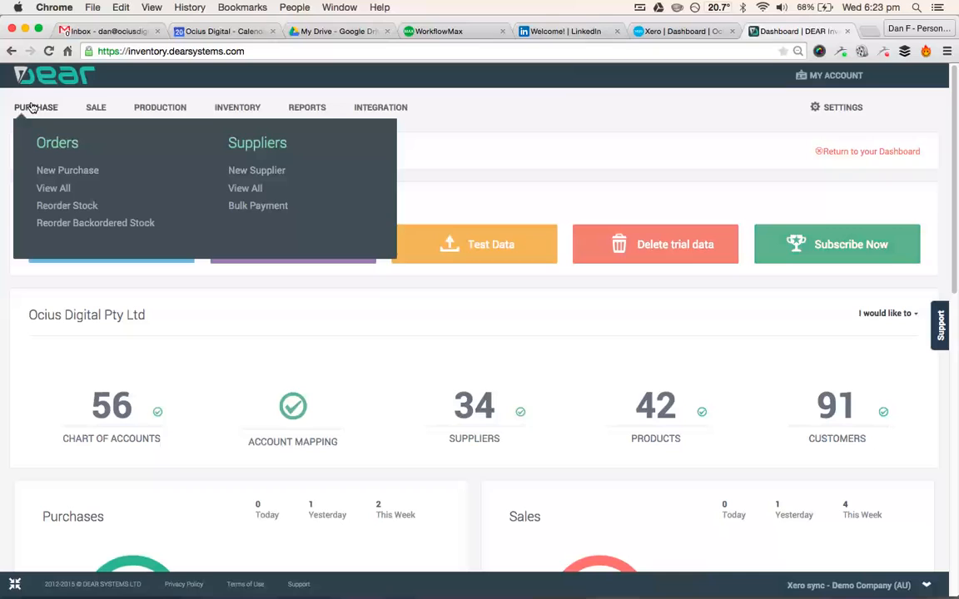
pyautogui.click(66, 171)
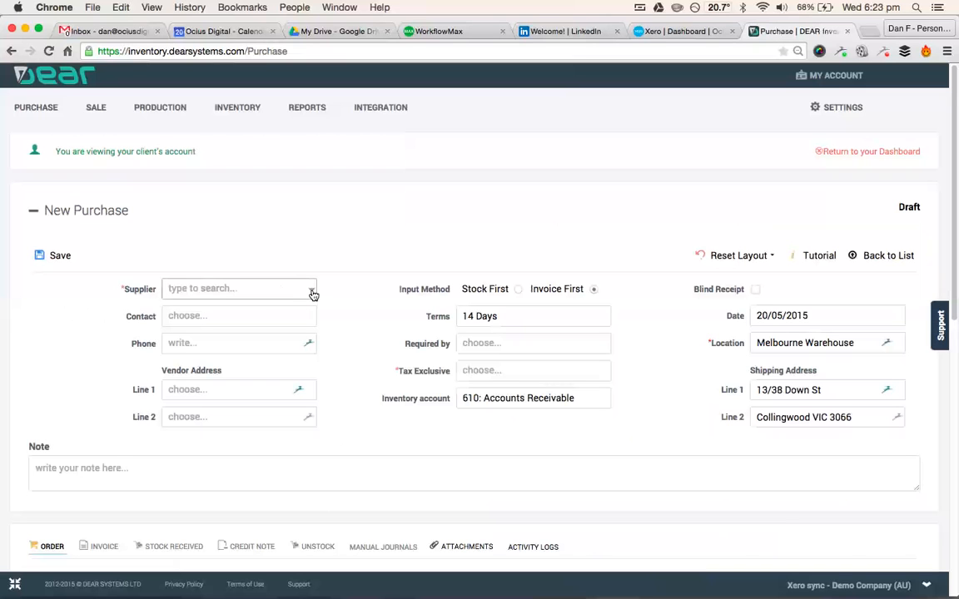
pyautogui.click(312, 292)
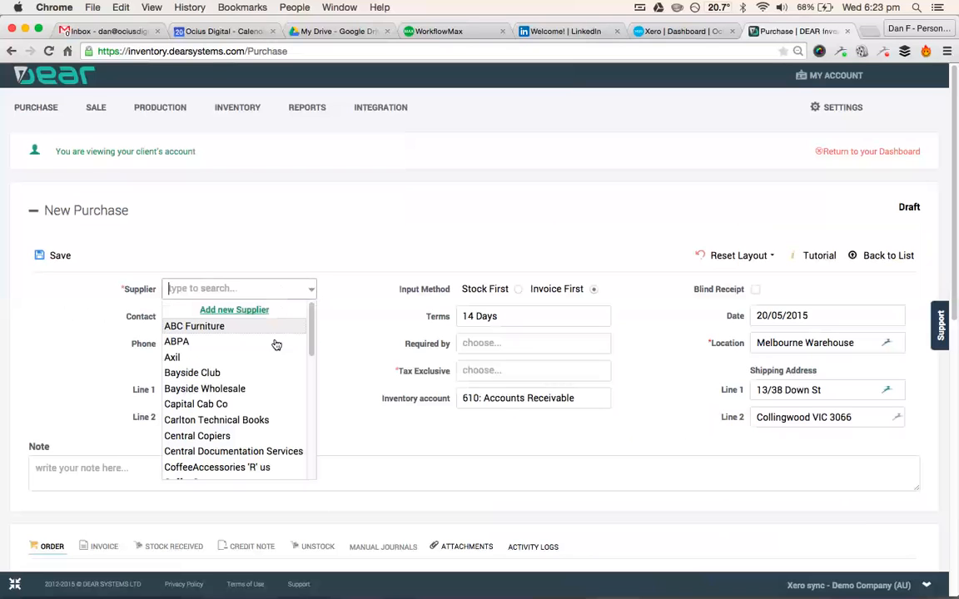
pyautogui.click(248, 376)
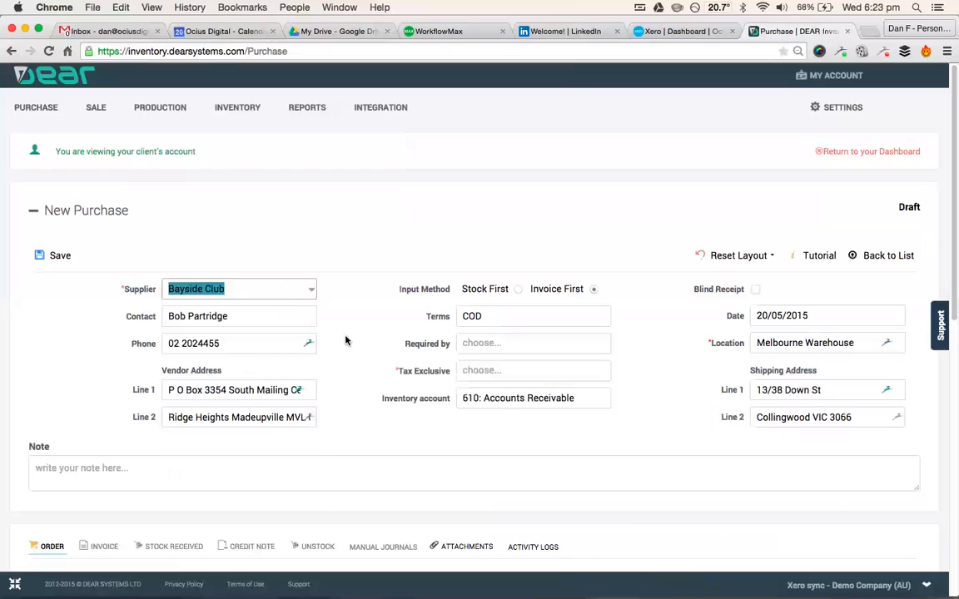
pyautogui.scroll(-2, 359, 360)
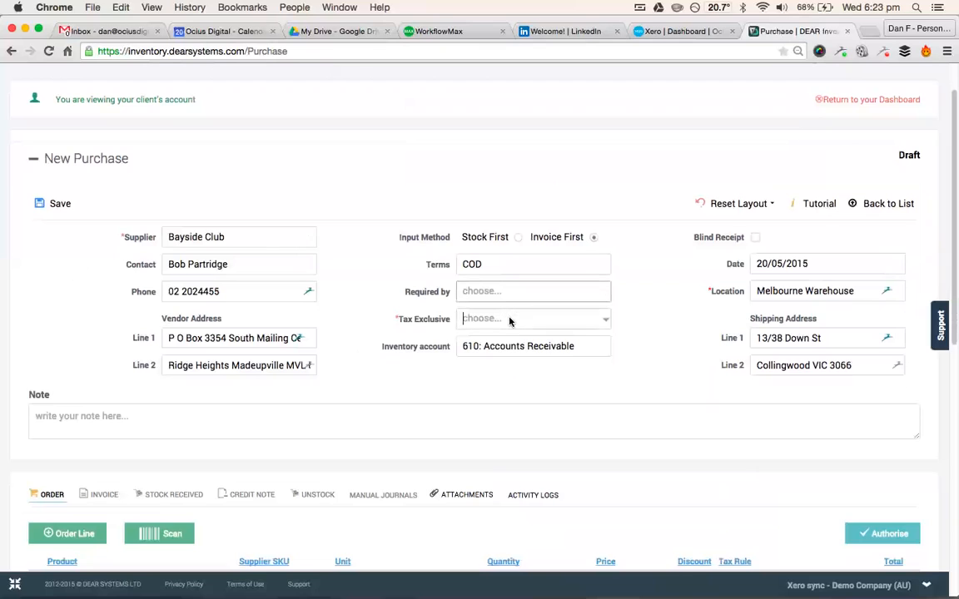
pyautogui.click(605, 324)
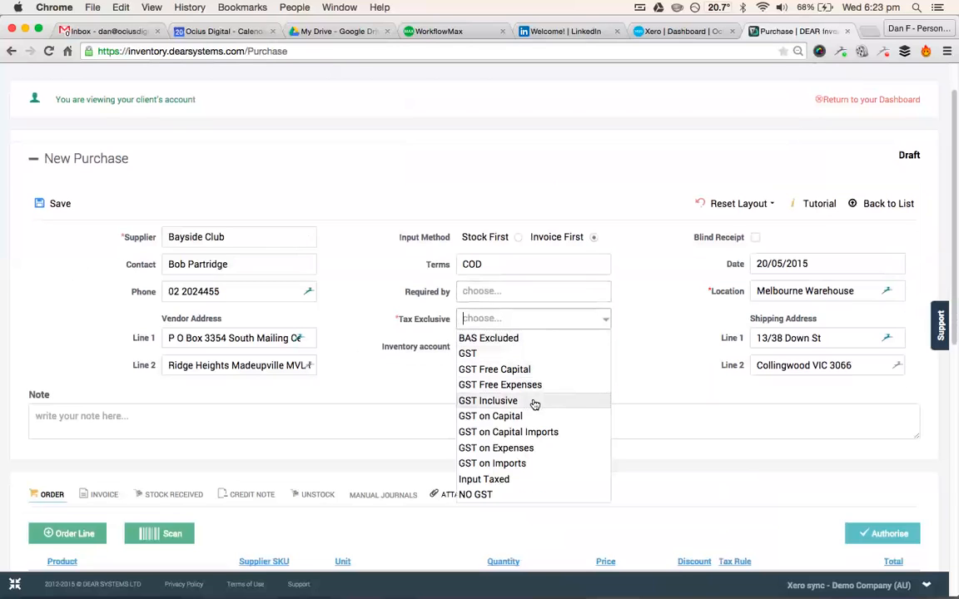
pyautogui.click(516, 452)
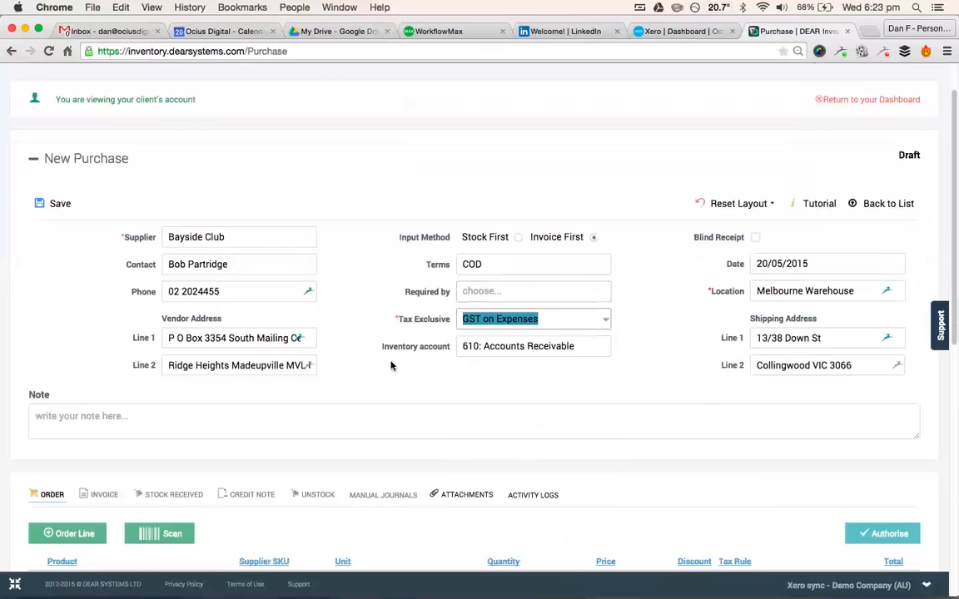
# - Add an order line for OD3500: Home Grinder with quantity 100 and price 10
pyautogui.scroll(-8, 391, 363)
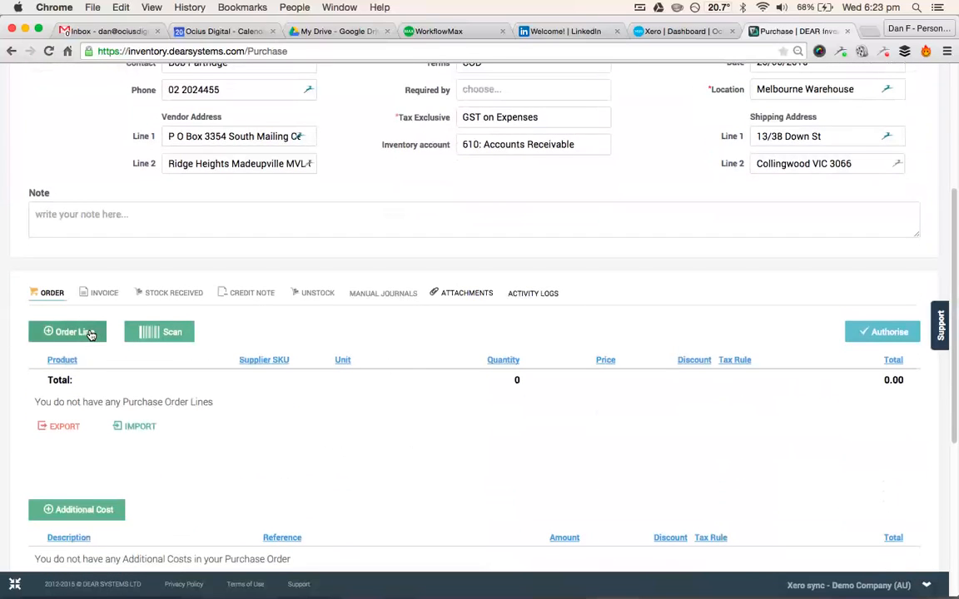
pyautogui.click(87, 332)
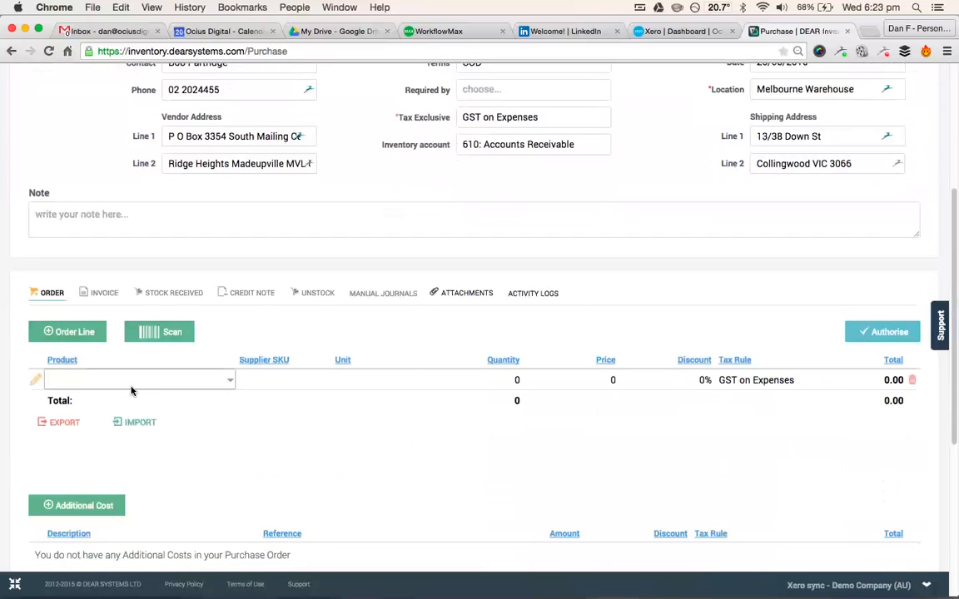
pyautogui.write('grin')
pyautogui.click(123, 419)
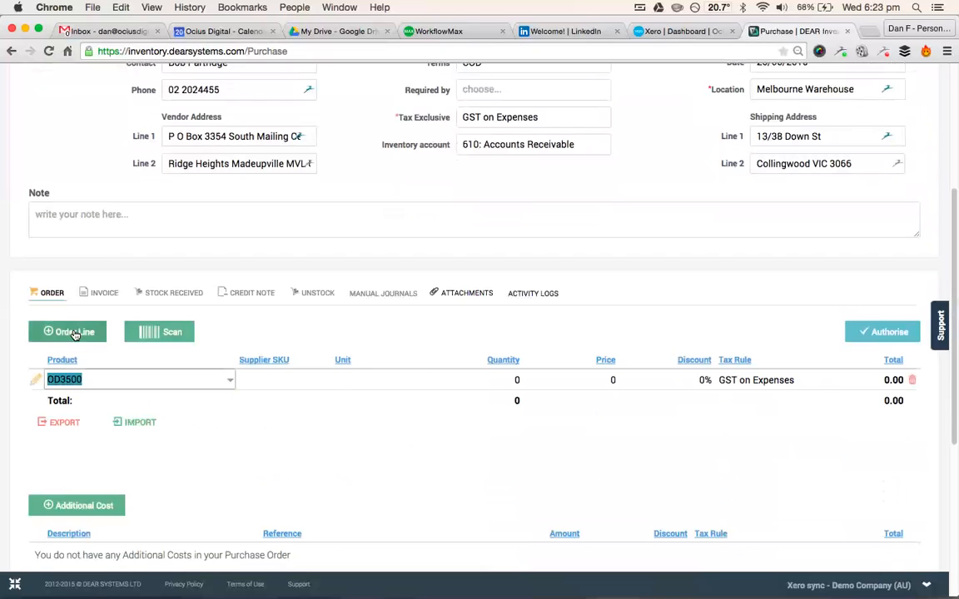
pyautogui.press('Tab')
pyautogui.press('Tab')
pyautogui.press('Tab')
pyautogui.write('100')
pyautogui.press('Tab')
pyautogui.write('10')
pyautogui.press('Tab')
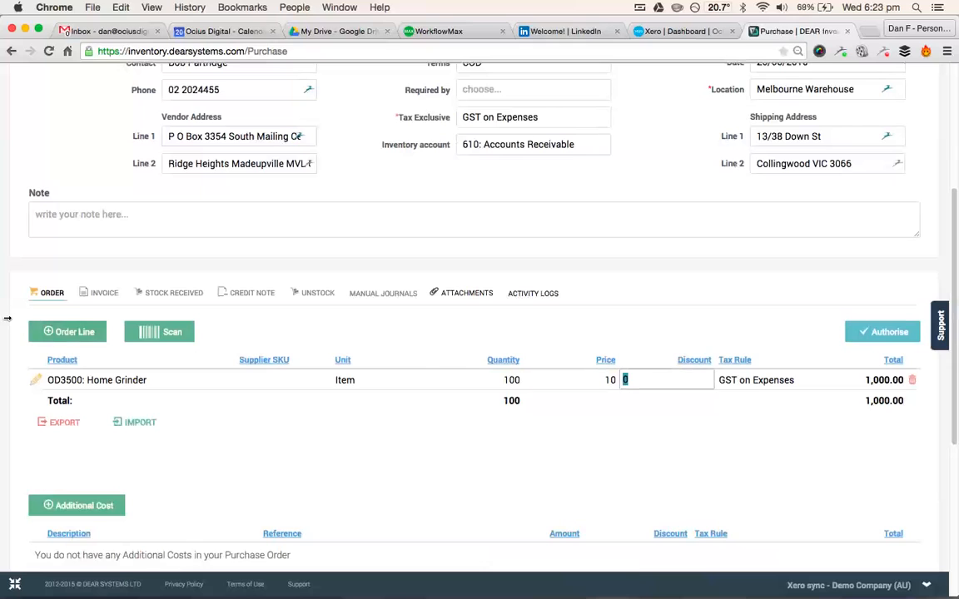
# - Add a second order line for OD3600: Premium Grinder with quantity 10 and price 400
pyautogui.click(85, 332)
pyautogui.write('prem')
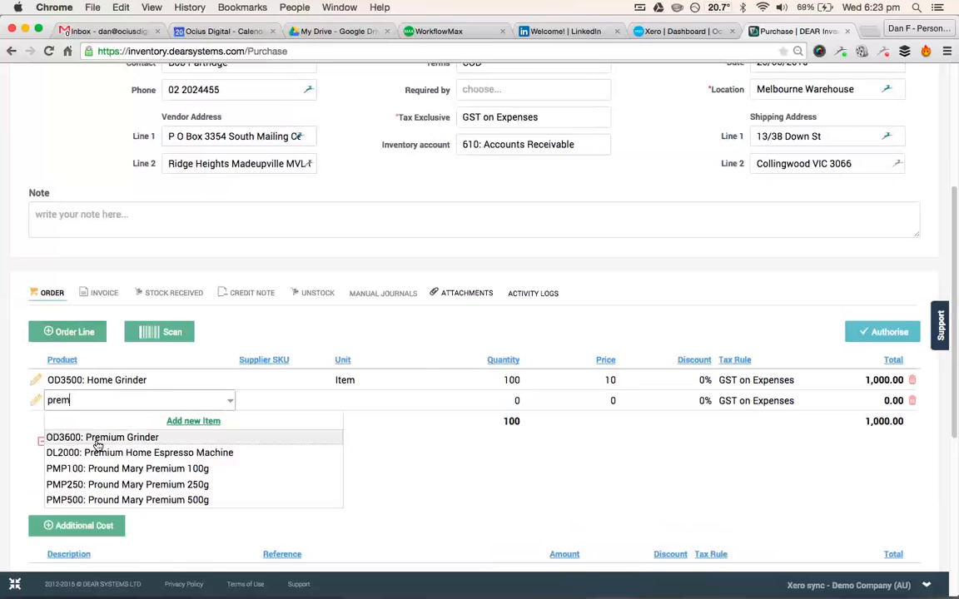
pyautogui.click(98, 437)
pyautogui.press('Tab')
pyautogui.press('Tab')
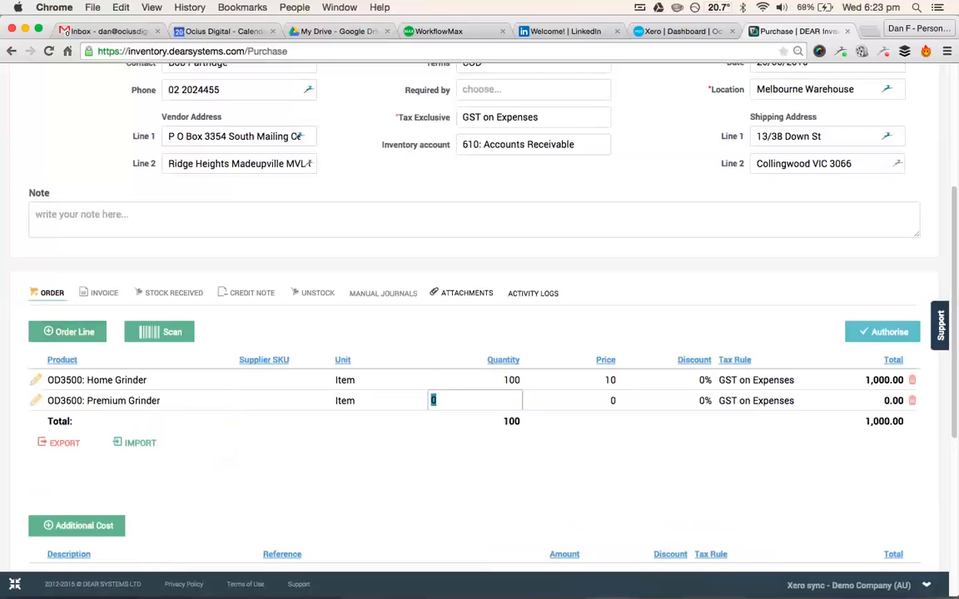
pyautogui.write('10')
pyautogui.press('Tab')
pyautogui.write('400')
pyautogui.press('Tab')
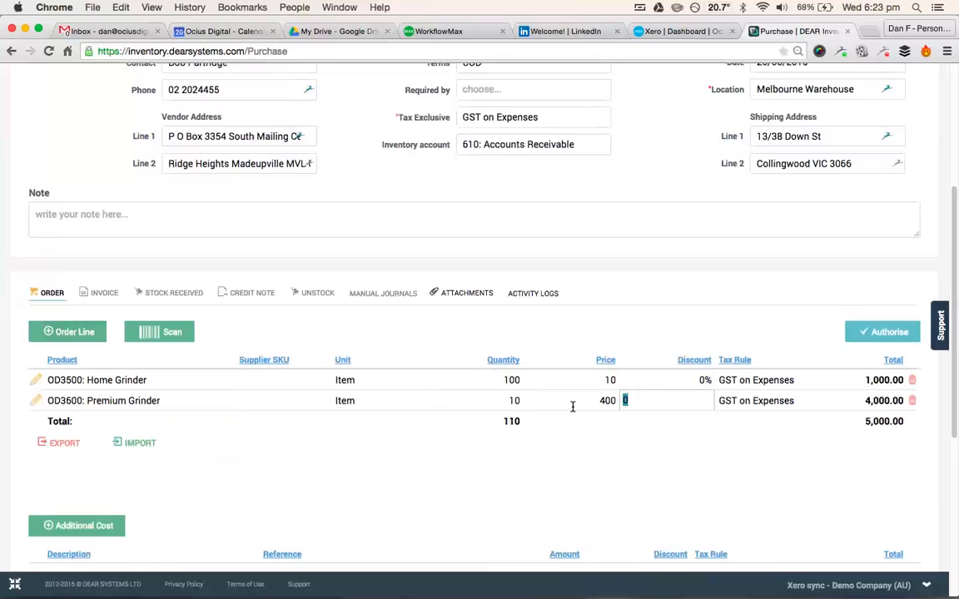
pyautogui.click(862, 402)
# - Authorise the purchase order with its two grinder lines
pyautogui.scroll(-1, 849, 398)
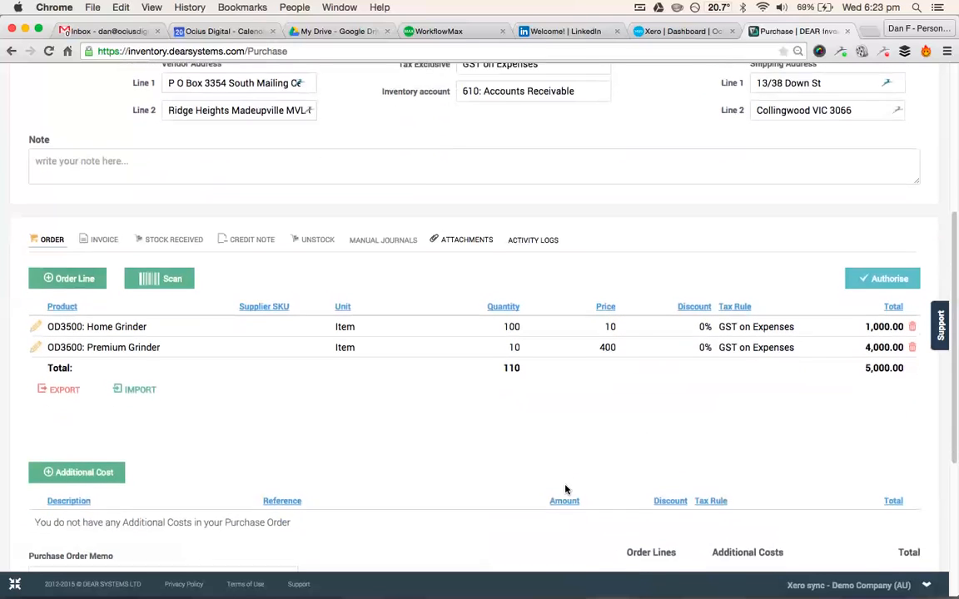
pyautogui.scroll(1, 544, 391)
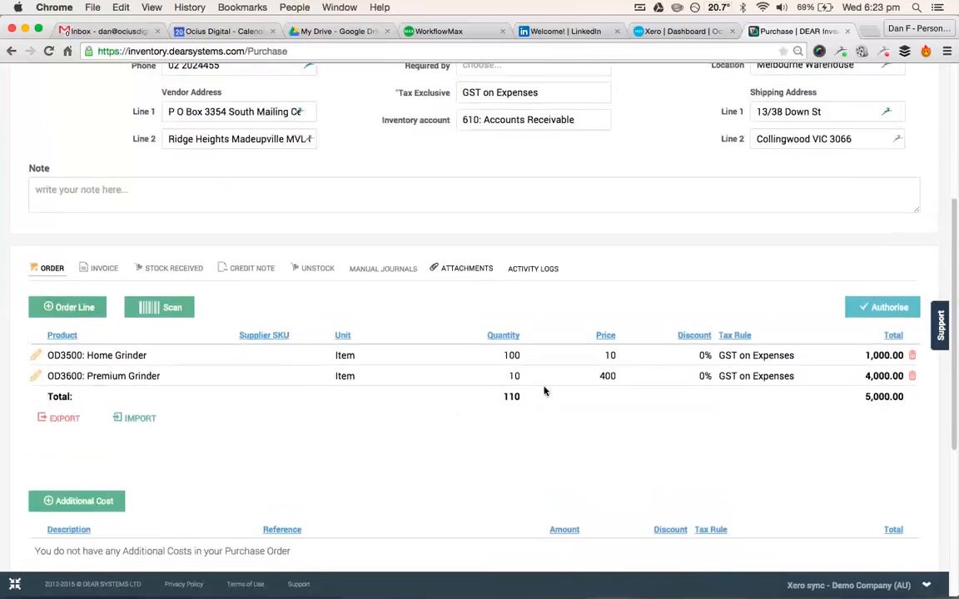
pyautogui.click(884, 308)
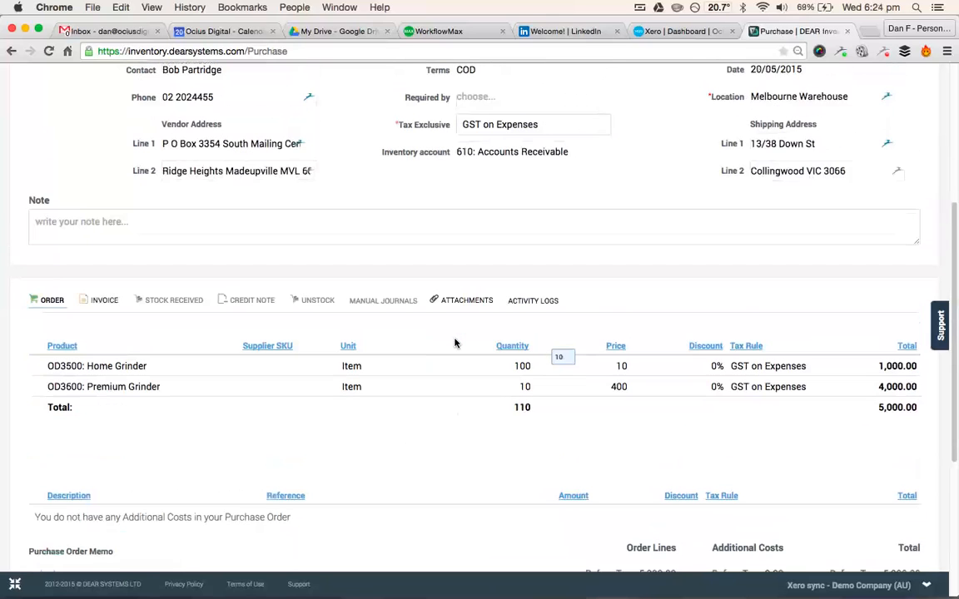
# - In the purchase's invoice section, enter invoice number ABC123 and set the invoice date to today, 20/05/2015
pyautogui.click(102, 303)
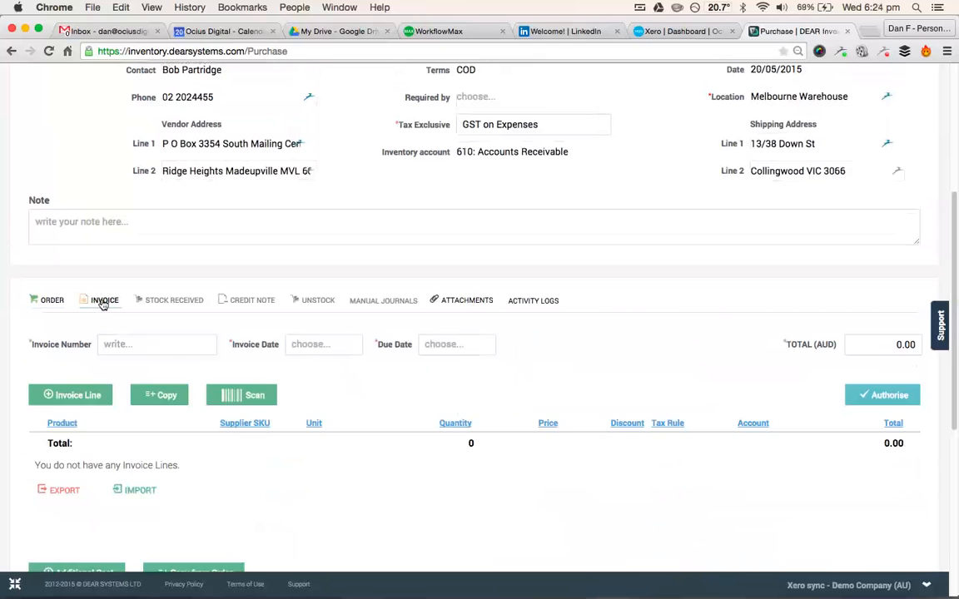
pyautogui.scroll(-1, 125, 354)
pyautogui.scroll(-5, 131, 360)
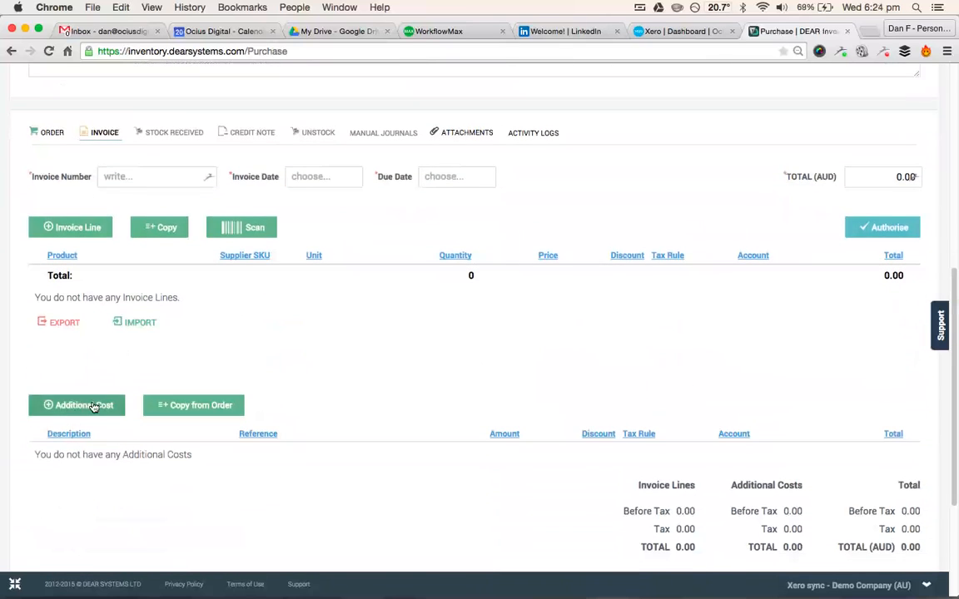
pyautogui.scroll(2, 88, 345)
pyautogui.click(149, 219)
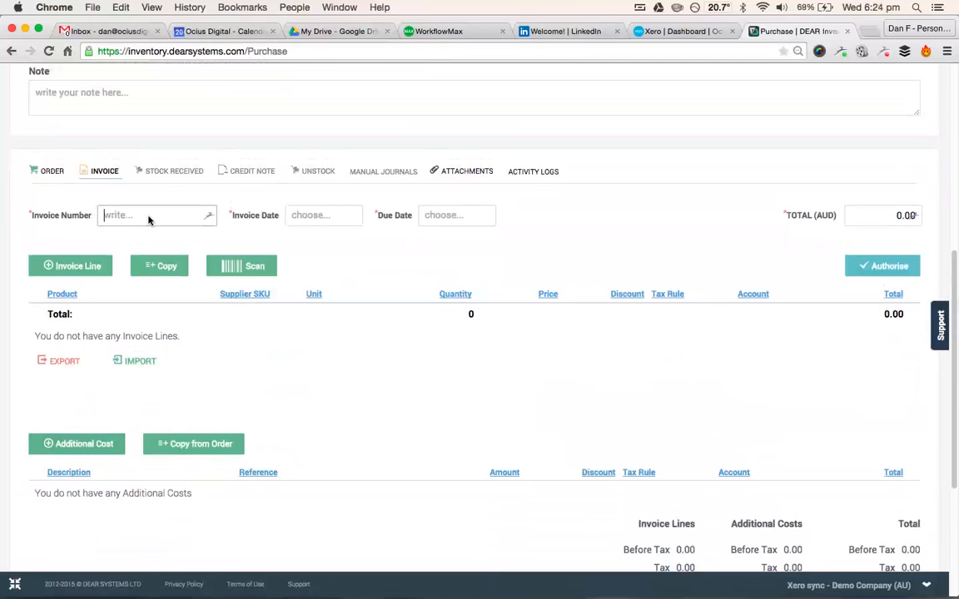
pyautogui.write('ABC123')
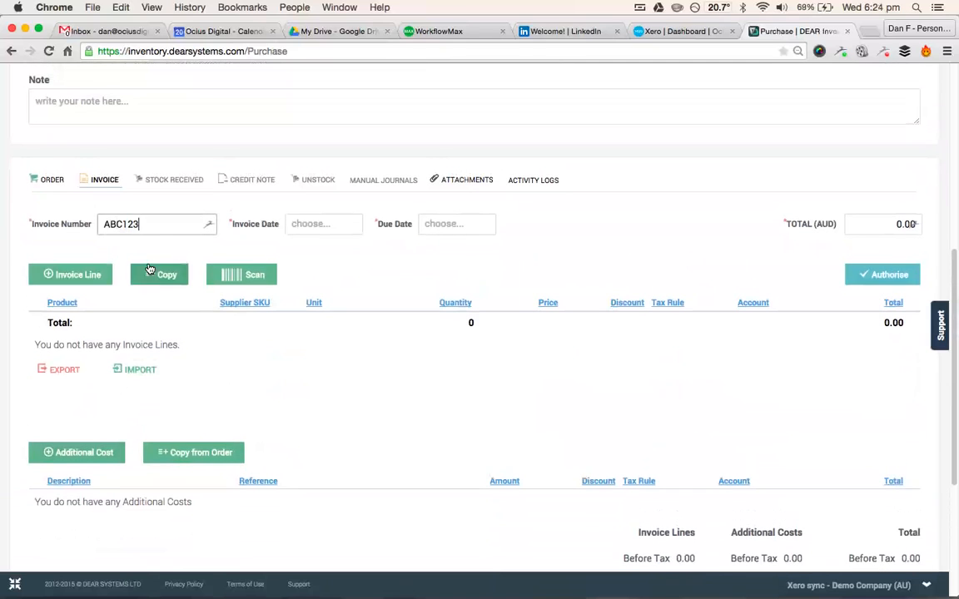
pyautogui.click(356, 224)
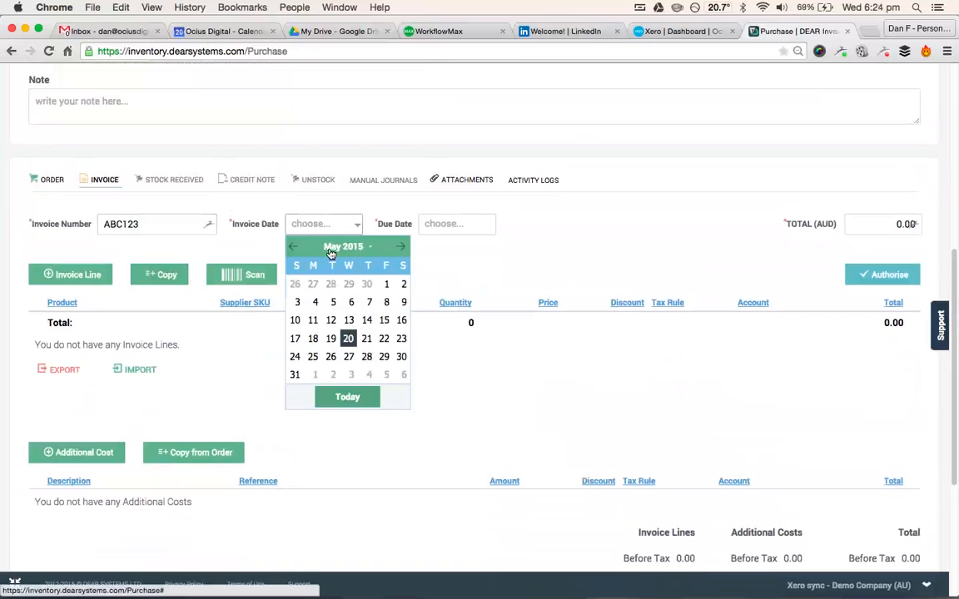
pyautogui.click(349, 397)
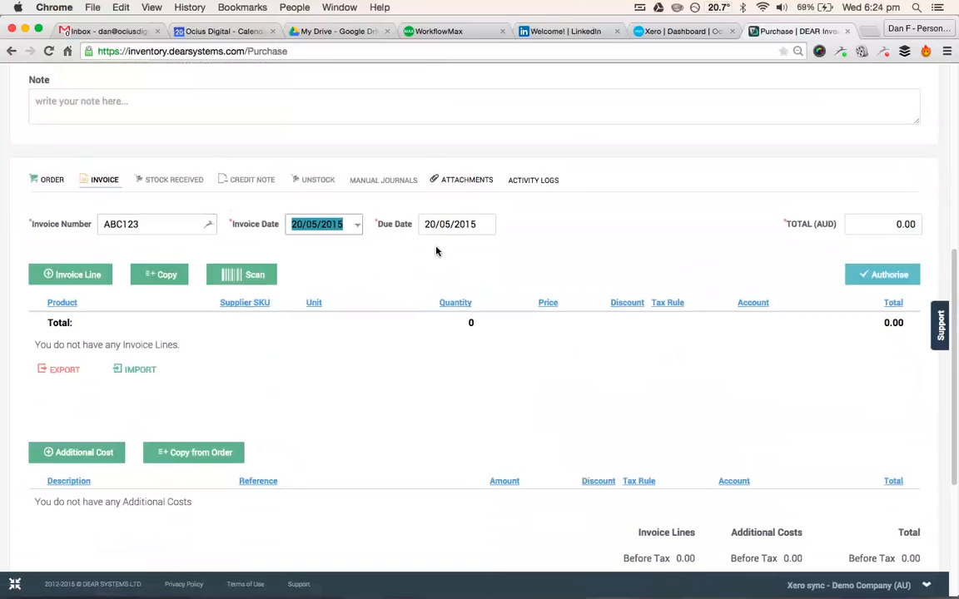
# - Copy the order lines into the invoice and set the invoice total to 5000 AUD
pyautogui.click(164, 276)
pyautogui.click(892, 226)
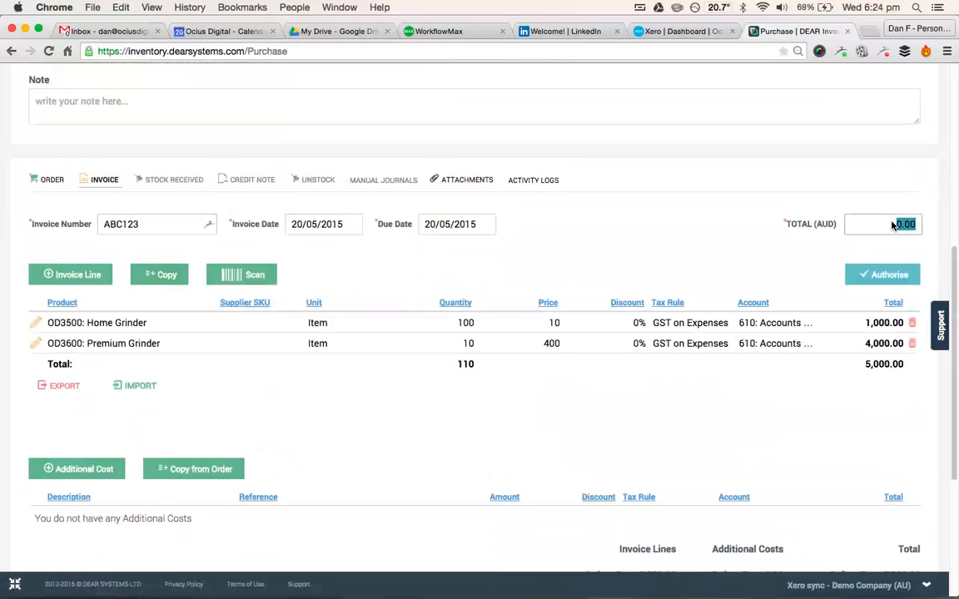
pyautogui.write('5000')
pyautogui.press('Tab')
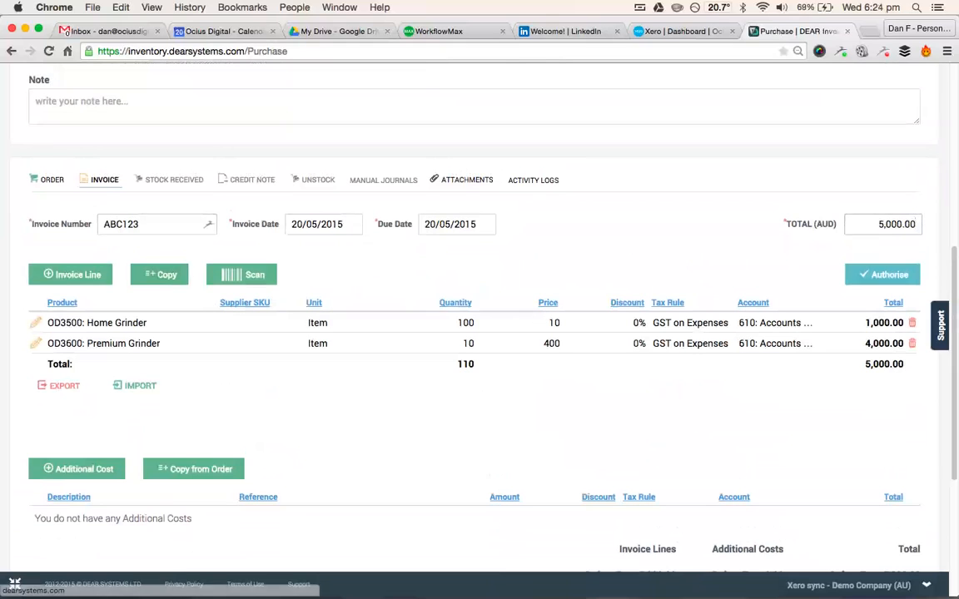
# - Add an additional cost line to the invoice and start a new service item for it with SKU Shipping01 and name Shipping
pyautogui.scroll(-1, 227, 386)
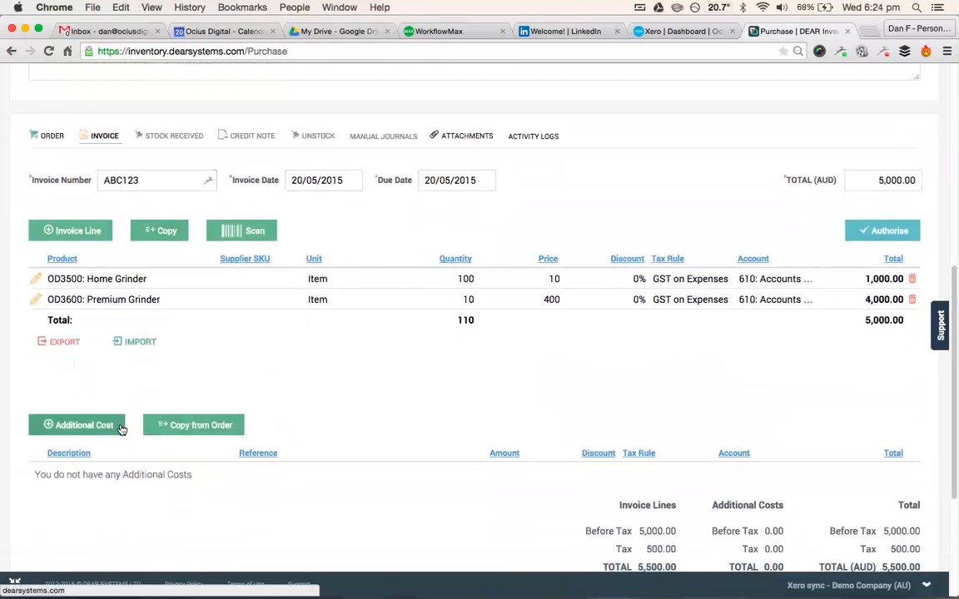
pyautogui.click(77, 424)
pyautogui.click(229, 473)
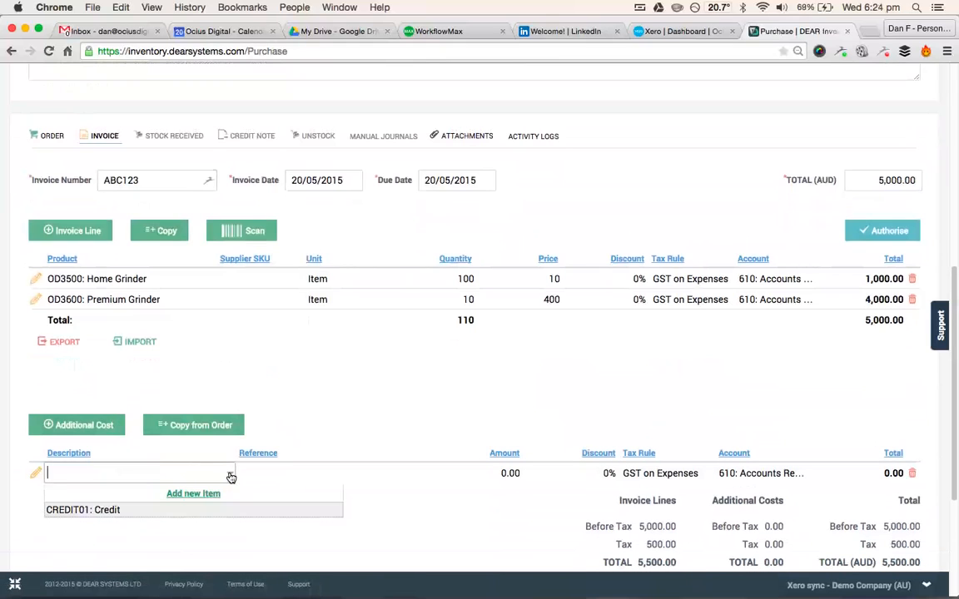
pyautogui.click(183, 494)
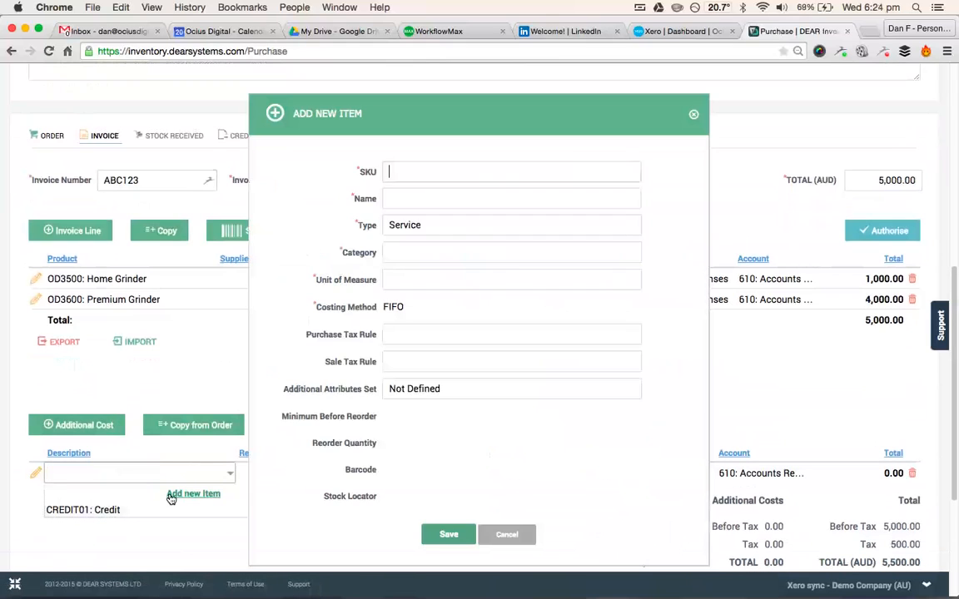
pyautogui.write('Ship')
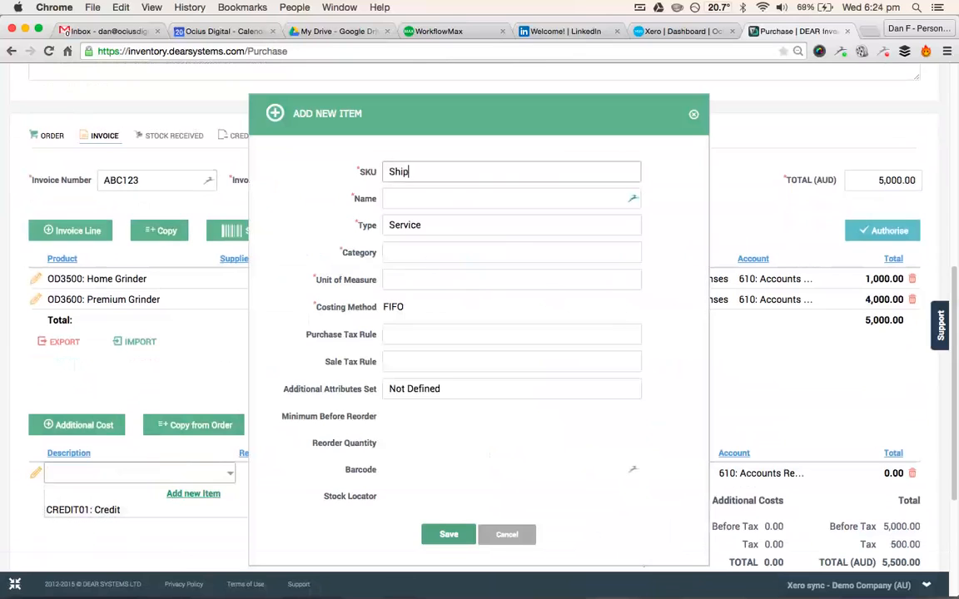
pyautogui.write('ping01')
pyautogui.press('Tab')
pyautogui.write('Shipping')
pyautogui.press('Tab')
pyautogui.press('Tab')
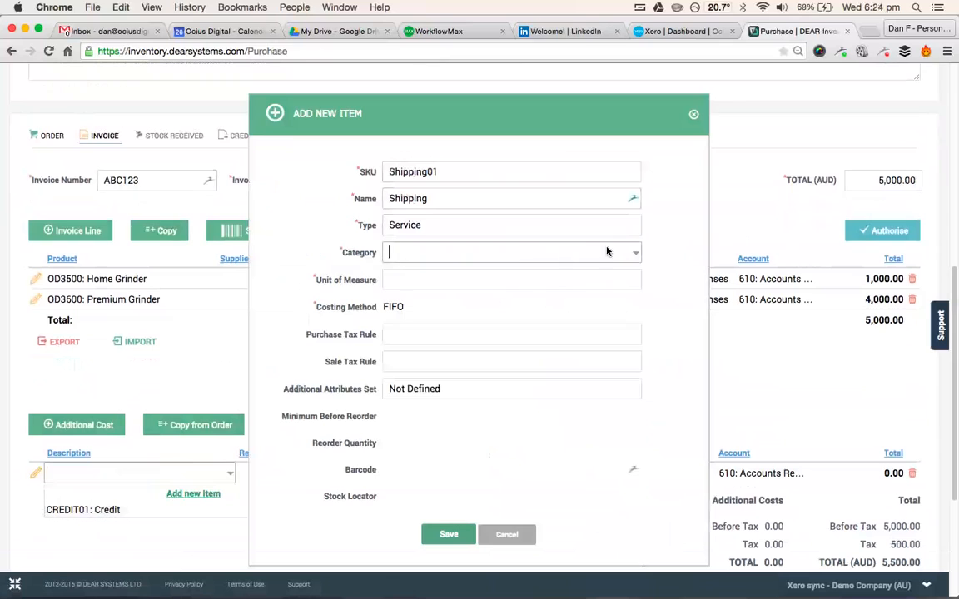
# - Give the new Shipping item the category Other and the unit of measure EACH, and save it
pyautogui.write('Other')
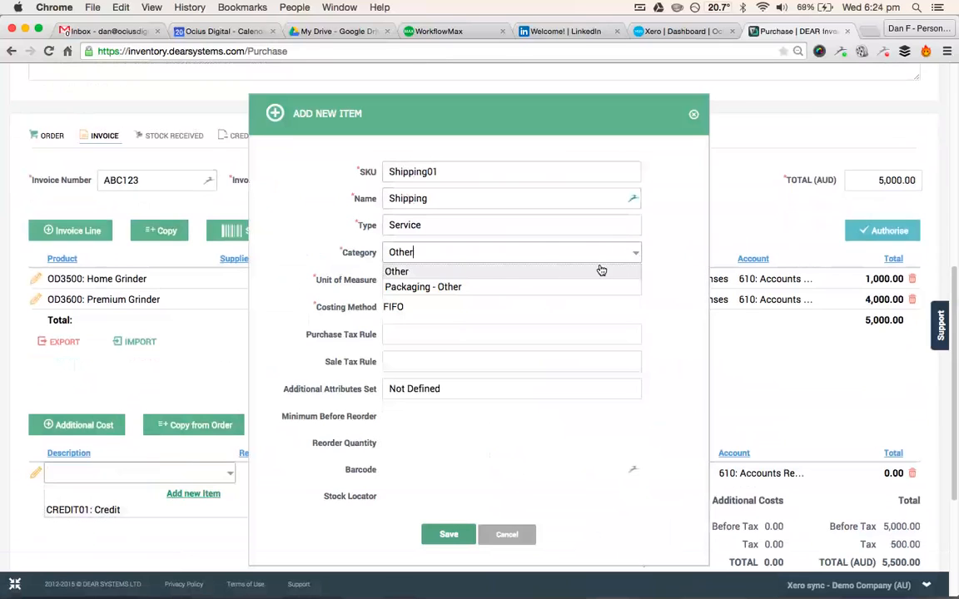
pyautogui.press('Tab')
pyautogui.write('Eac')
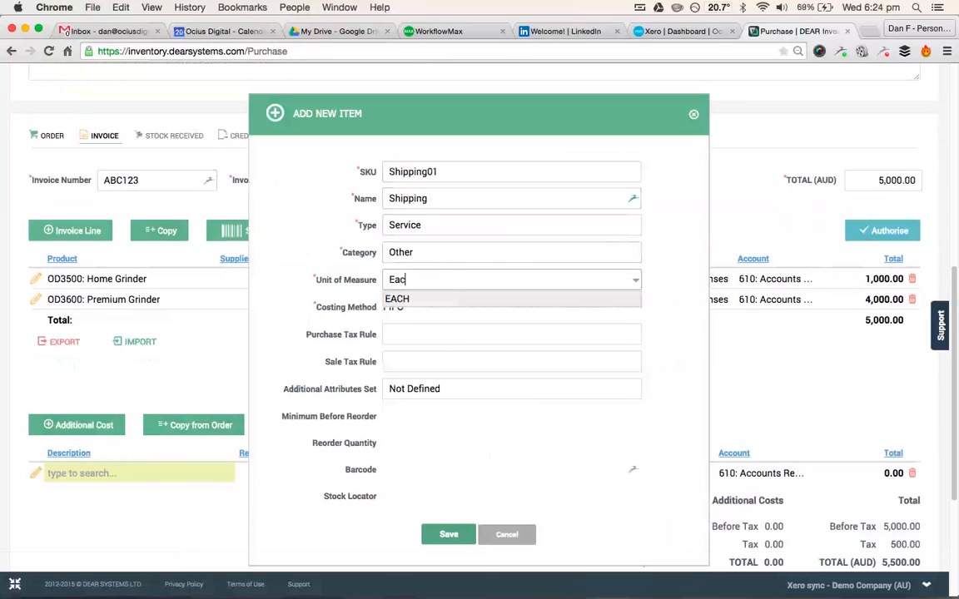
pyautogui.click(447, 300)
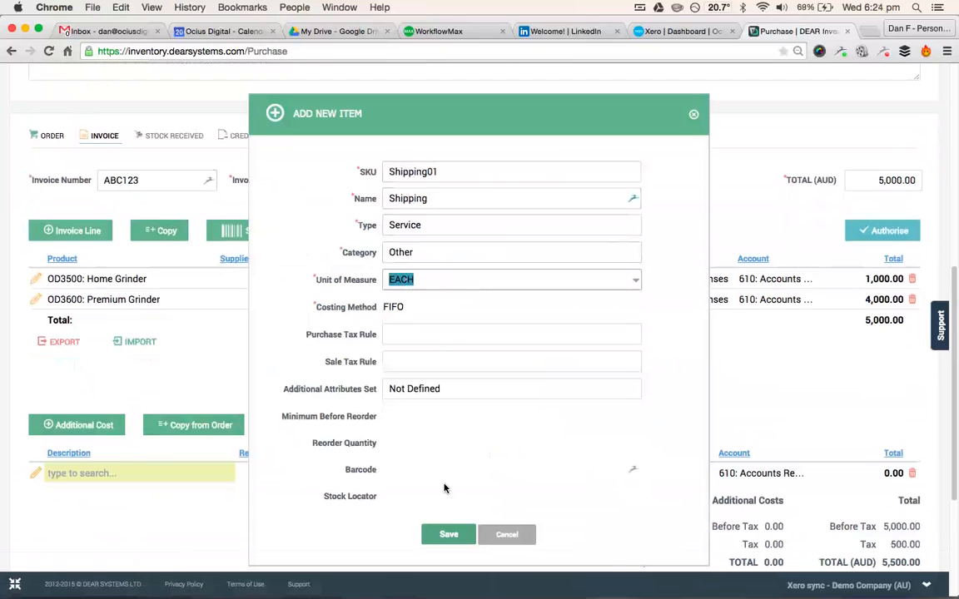
pyautogui.click(450, 534)
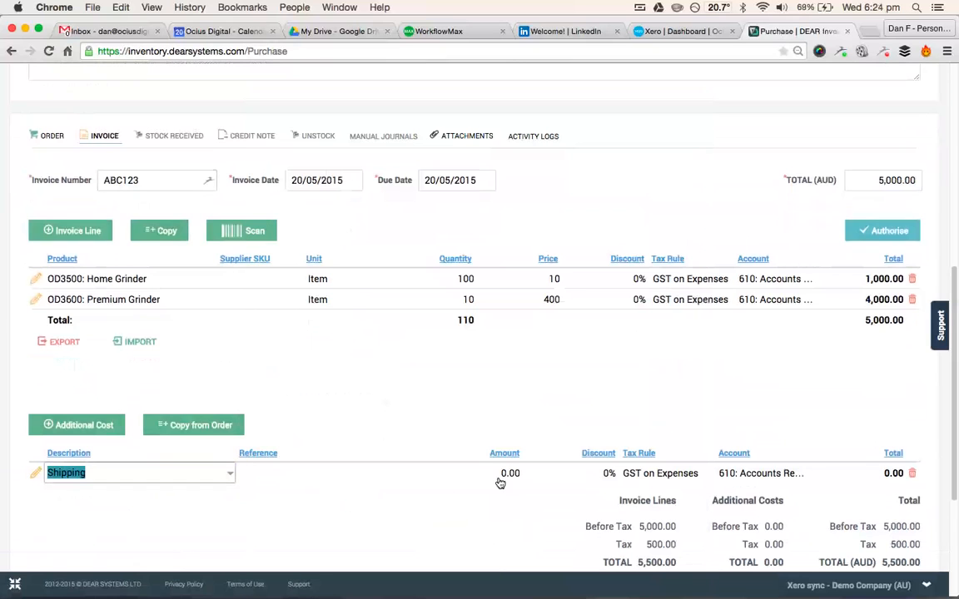
# - Set the Shipping cost line's amount to 20 and the invoice total to 5522 AUD
pyautogui.click(499, 475)
pyautogui.click(499, 481)
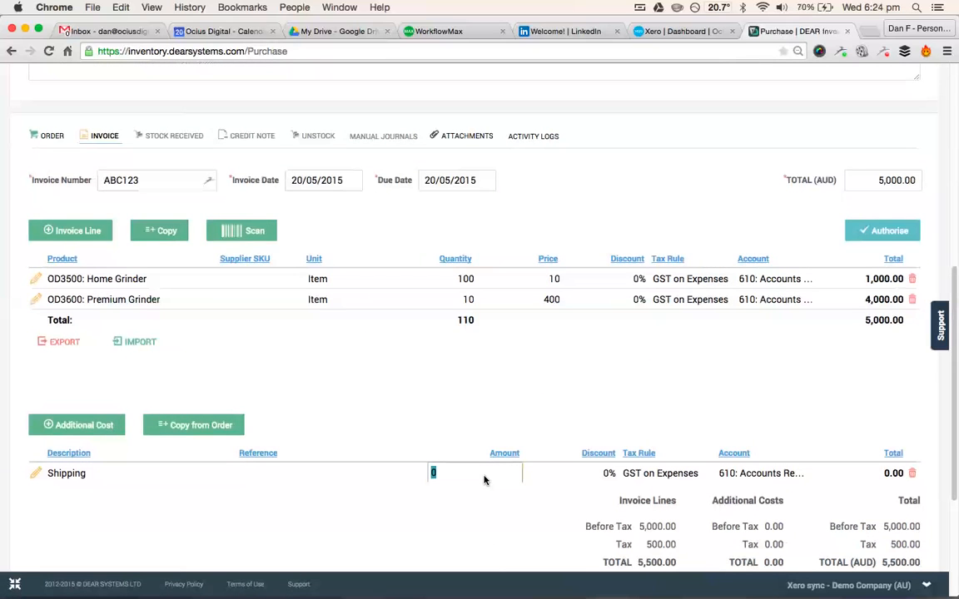
pyautogui.write('20')
pyautogui.press('Tab')
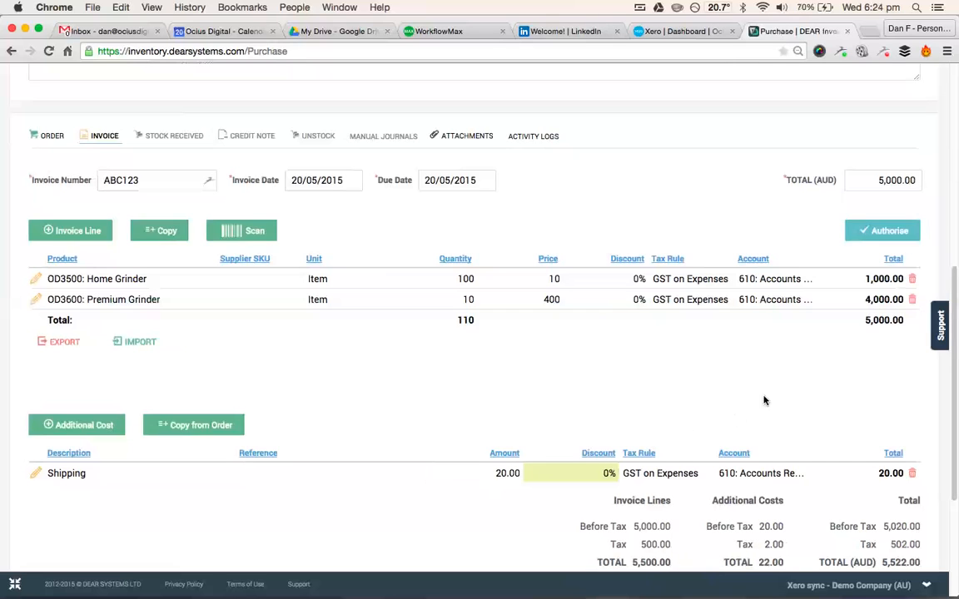
pyautogui.click(884, 182)
pyautogui.scroll(-2, 853, 260)
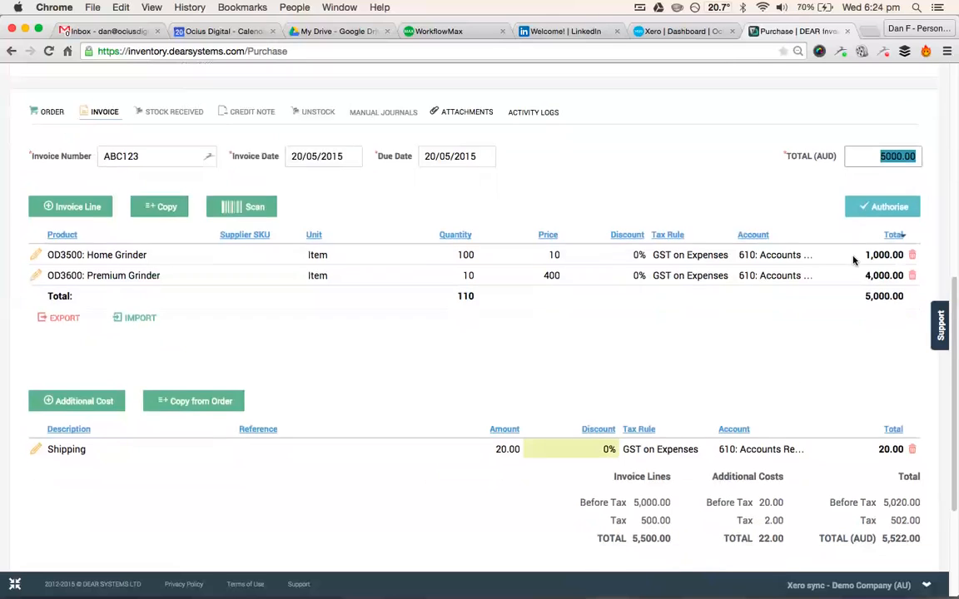
pyautogui.write('5522')
pyautogui.press('Tab')
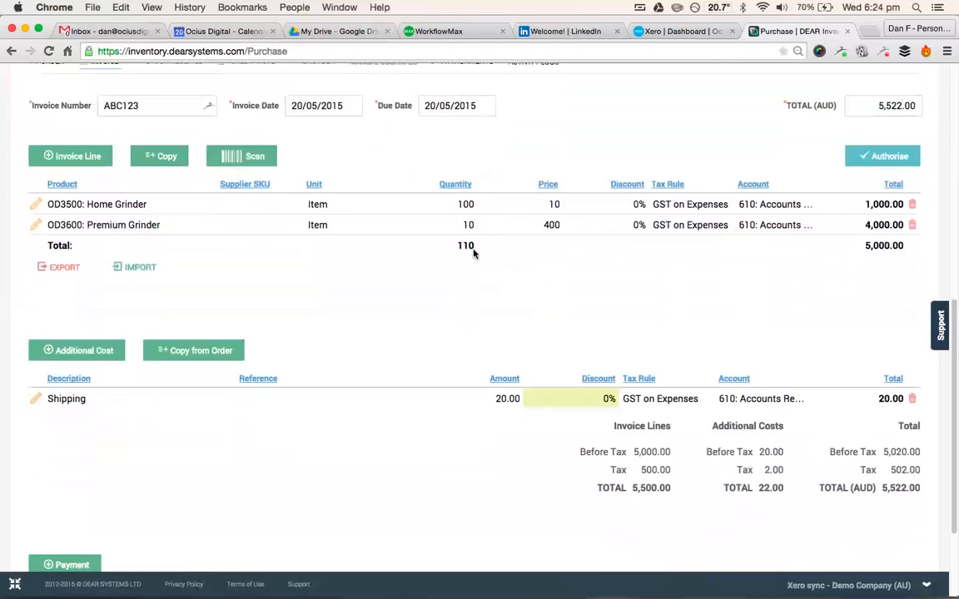
# - Set the amount of the Shipping additional cost line to 110
pyautogui.click(507, 399)
pyautogui.write('110')
pyautogui.click(642, 279)
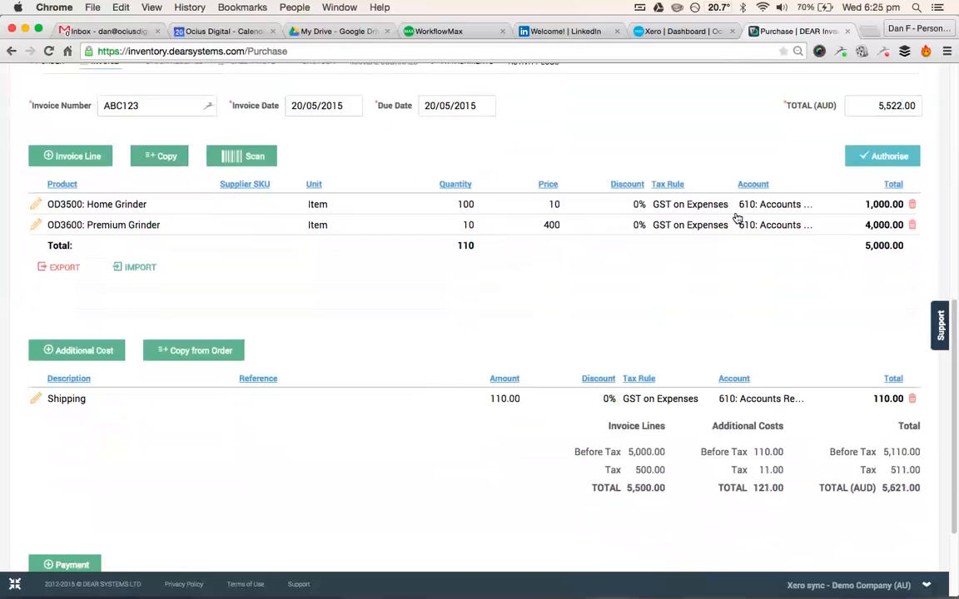
# - Set the invoice total to 5621 AUD and authorise the invoice
pyautogui.click(879, 108)
pyautogui.write('5621')
pyautogui.click(668, 396)
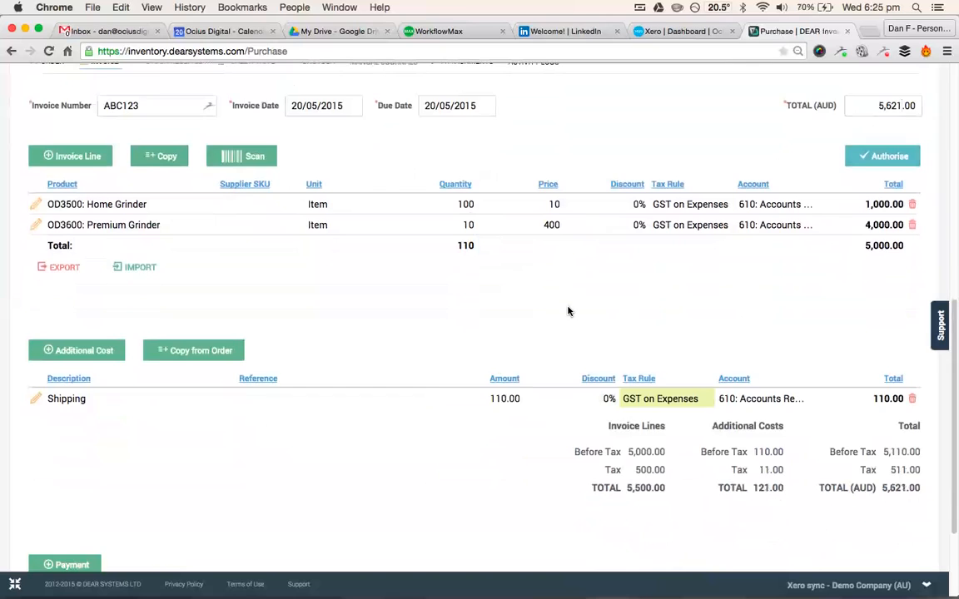
pyautogui.scroll(3, 574, 312)
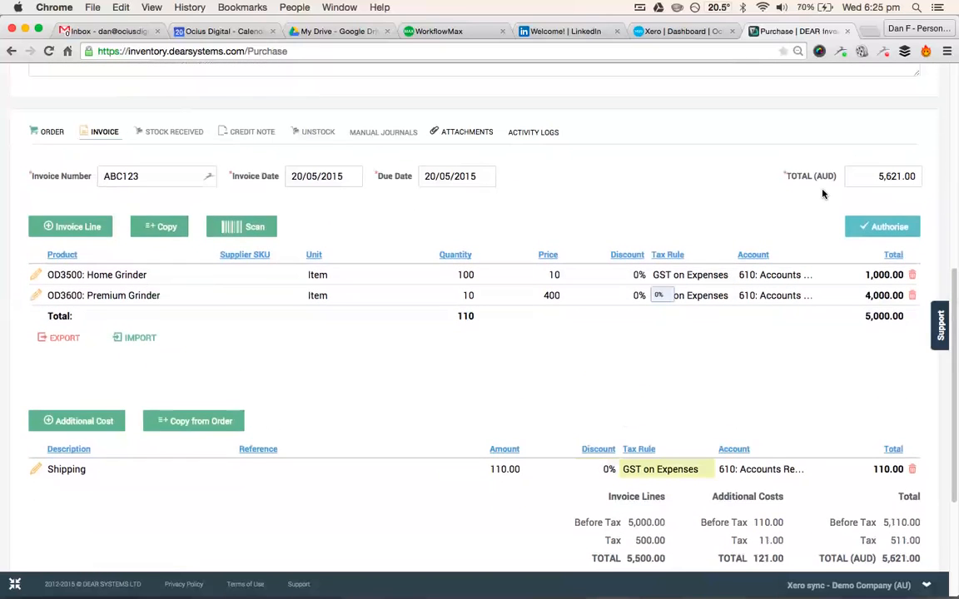
pyautogui.click(883, 226)
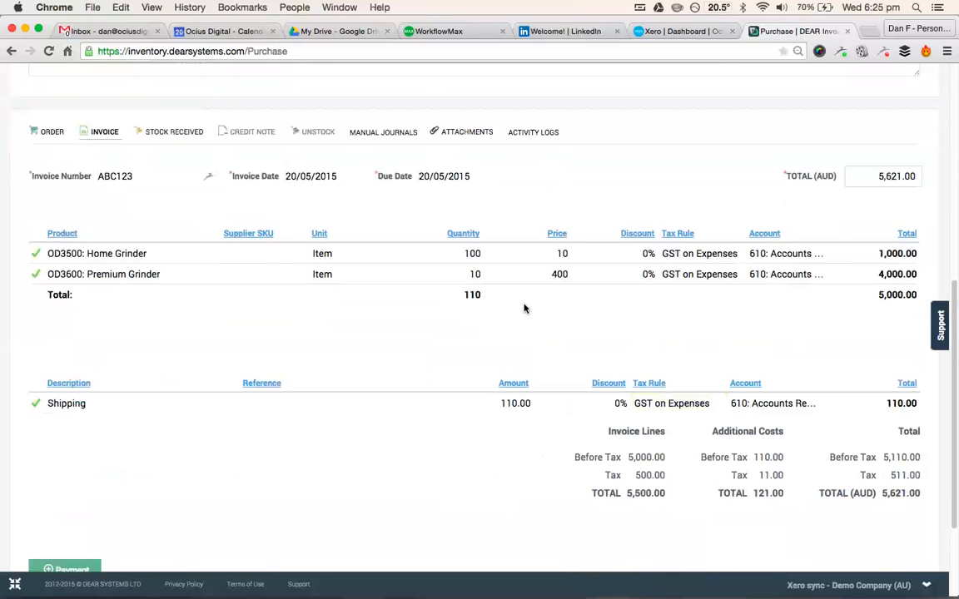
# - Add a manual journal line to the purchase with 850: Suspense as its debit account
pyautogui.scroll(2, 524, 306)
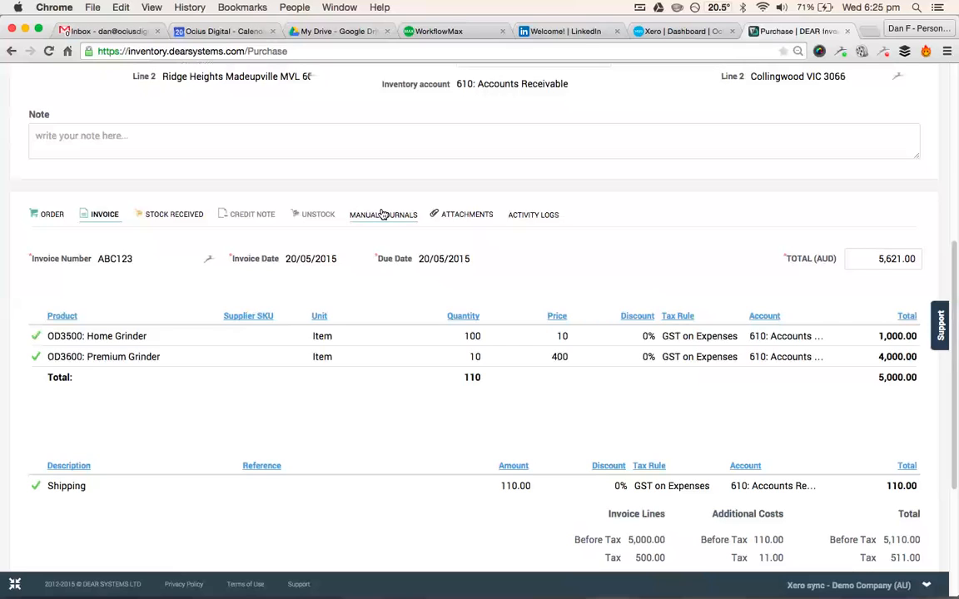
pyautogui.click(382, 214)
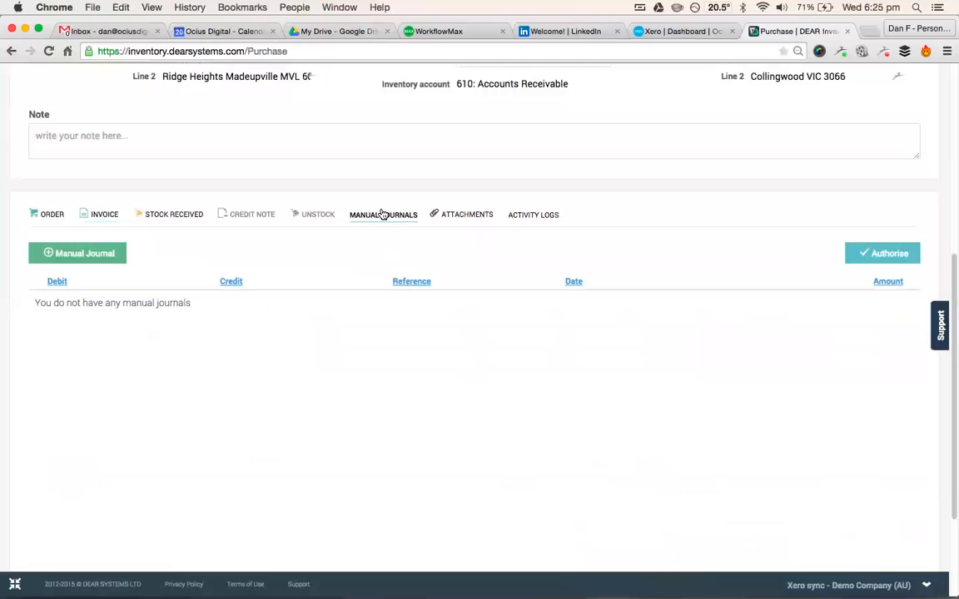
pyautogui.click(96, 256)
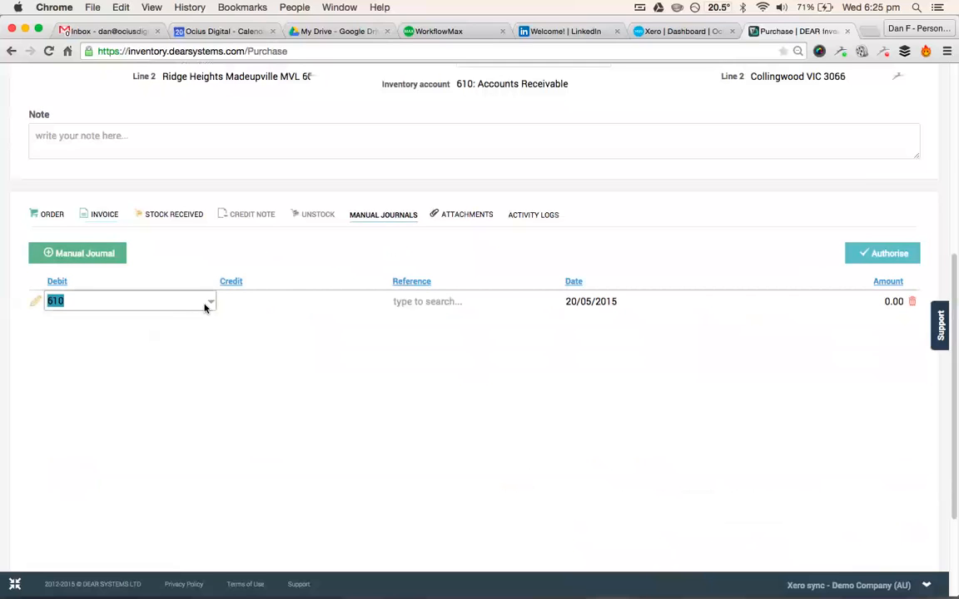
pyautogui.click(210, 304)
pyautogui.scroll(-5, 169, 358)
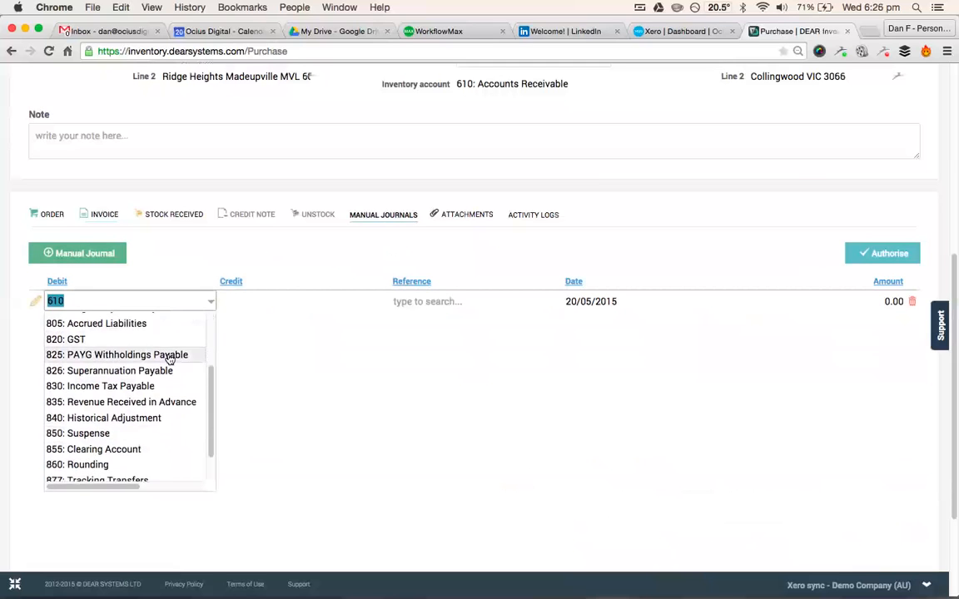
pyautogui.scroll(1, 169, 358)
pyautogui.scroll(5, 169, 358)
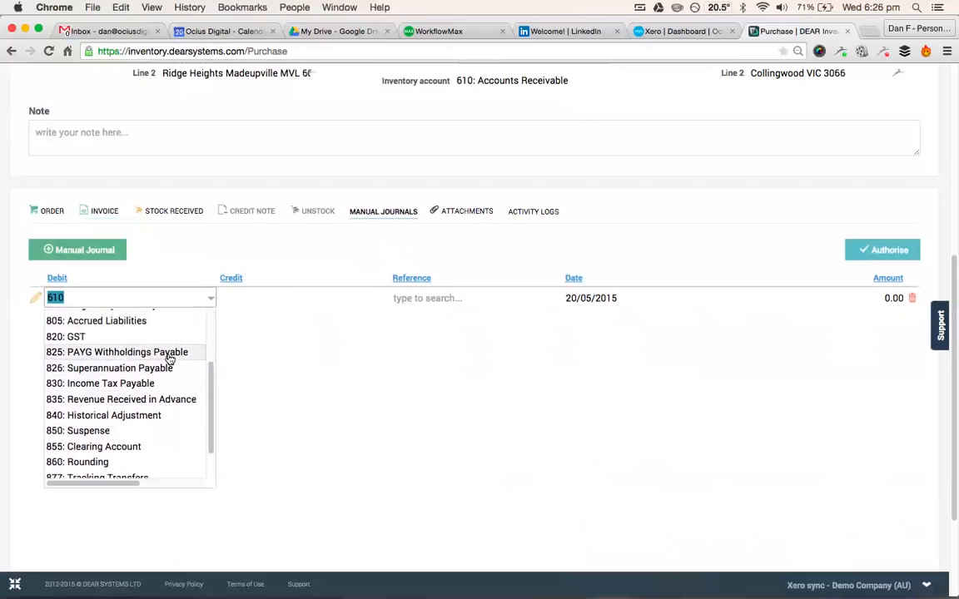
pyautogui.scroll(1, 169, 358)
pyautogui.scroll(-5, 169, 358)
pyautogui.scroll(-3, 169, 360)
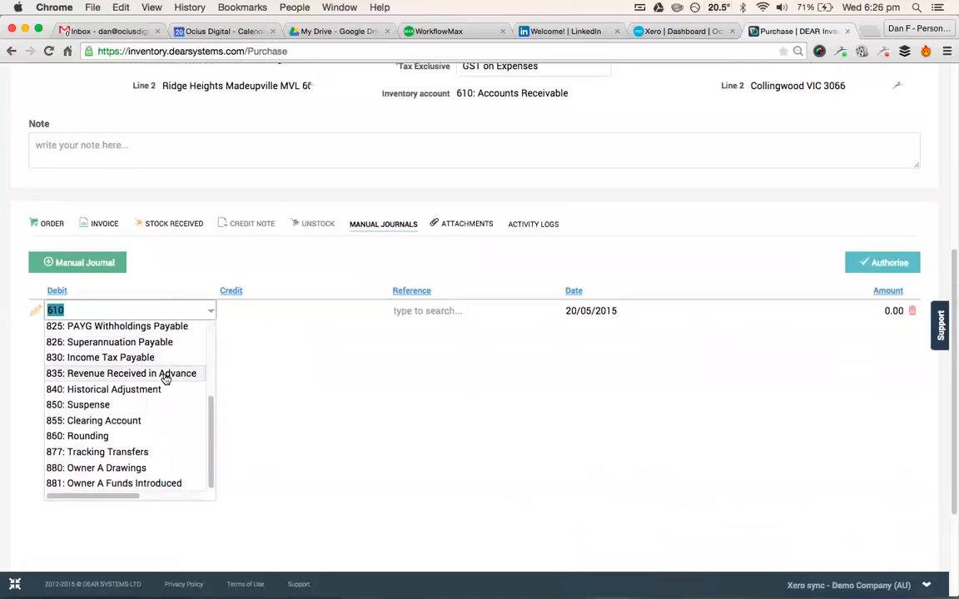
pyautogui.click(156, 404)
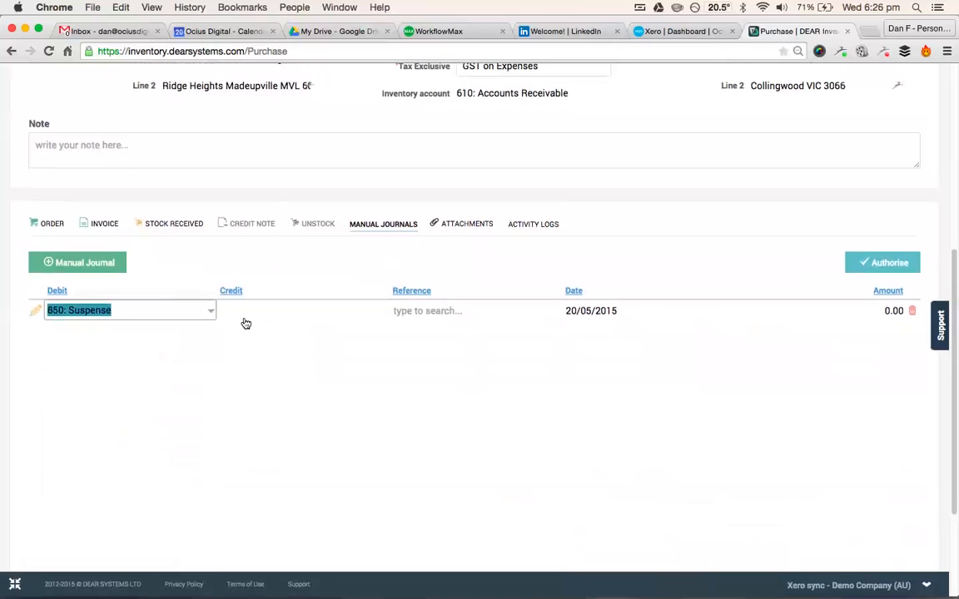
# - Choose 425: Freight & Courier as the credit account of the manual journal line
pyautogui.click(243, 322)
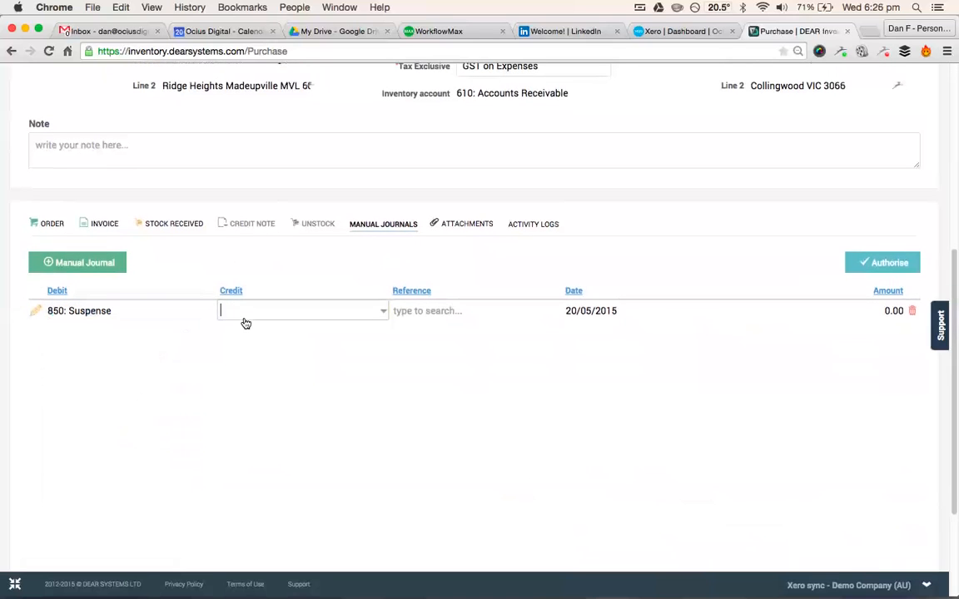
pyautogui.click(382, 312)
pyautogui.scroll(-2, 338, 381)
pyautogui.scroll(-1, 338, 383)
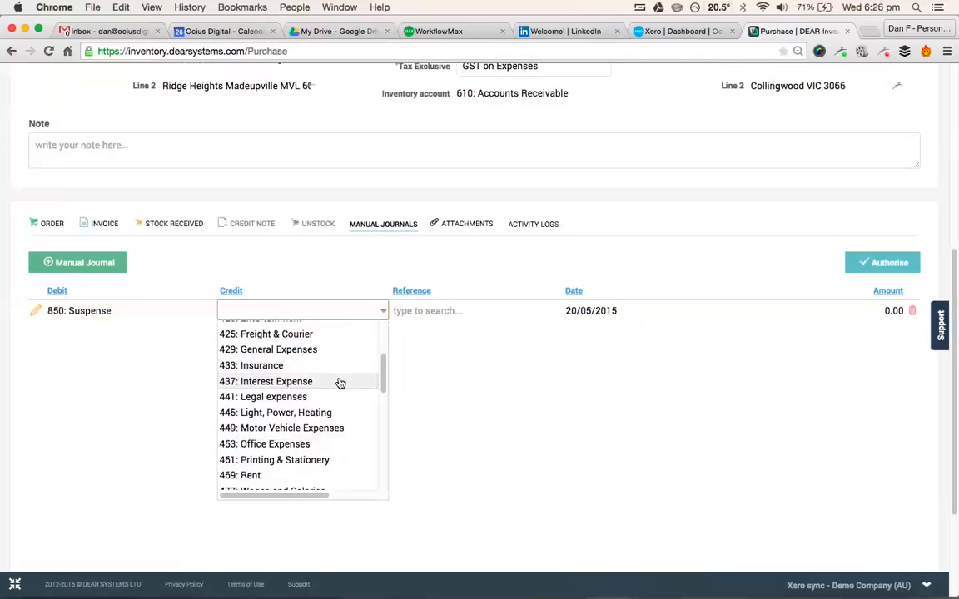
pyautogui.scroll(1, 331, 358)
pyautogui.click(328, 347)
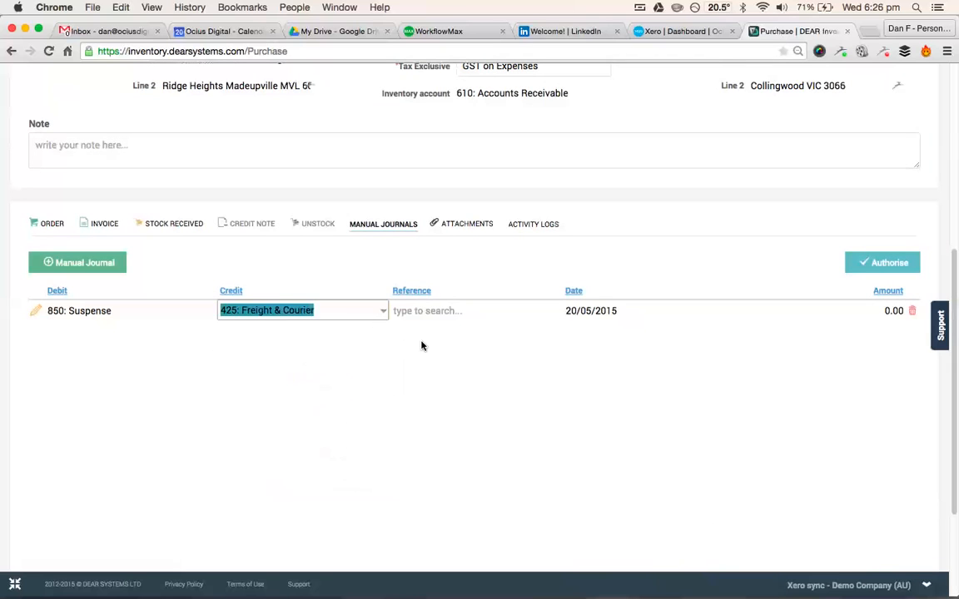
# - Give the manual journal line the reference ABC123 and an amount of 1,000
pyautogui.click(447, 314)
pyautogui.write('ABC123')
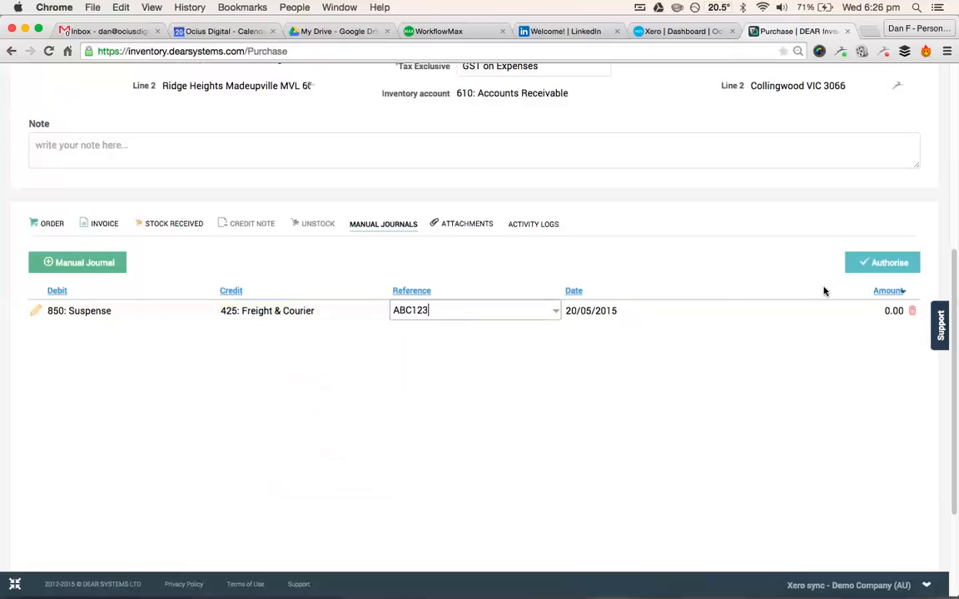
pyautogui.click(881, 321)
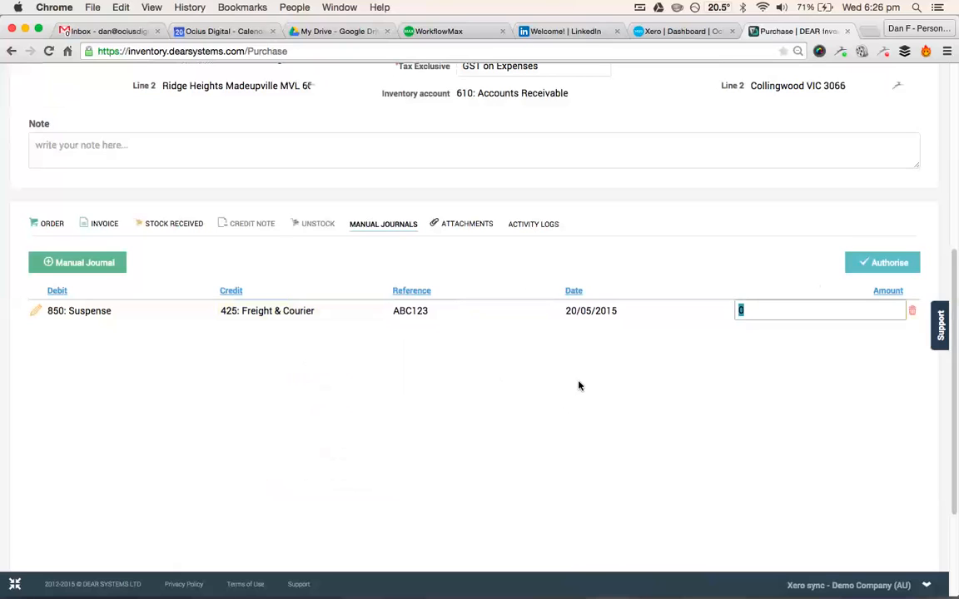
pyautogui.write('1000')
pyautogui.click(720, 410)
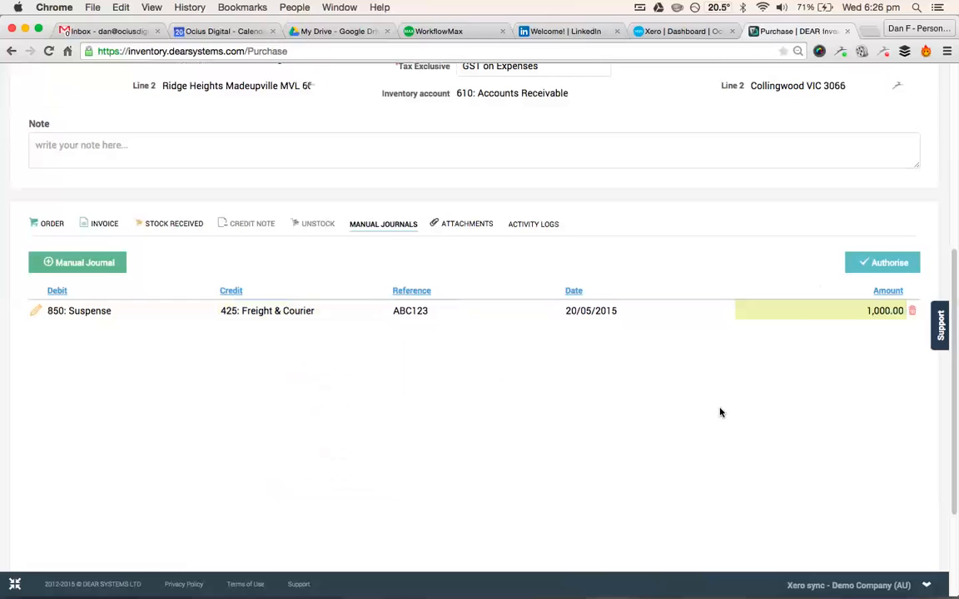
# - Authorise the purchase's manual journal
pyautogui.click(889, 262)
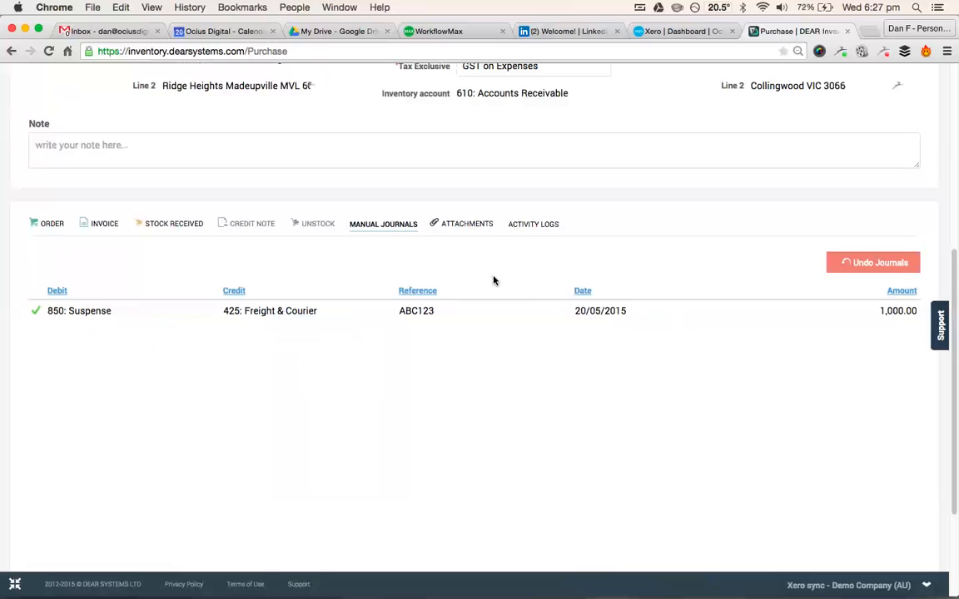
pyautogui.scroll(1, 503, 280)
pyautogui.scroll(1, 503, 280)
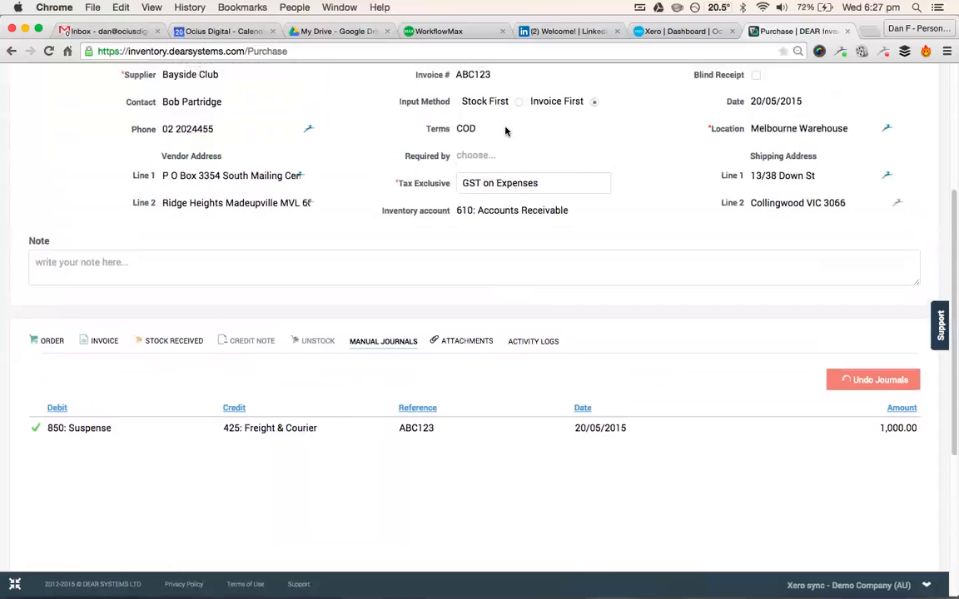